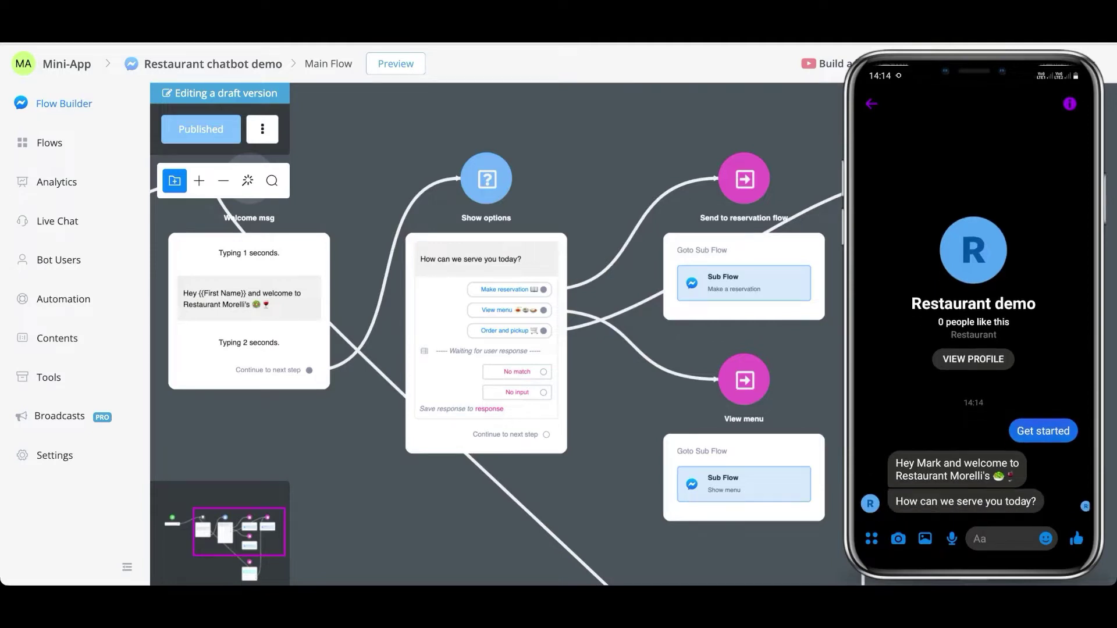
Step: Examine the Show options step and its linked sub flows, and open the Make a reservation sub flow
{"action": "scroll", "coordinate": [456, 314], "scroll_direction": "up", "scroll_amount": 3}
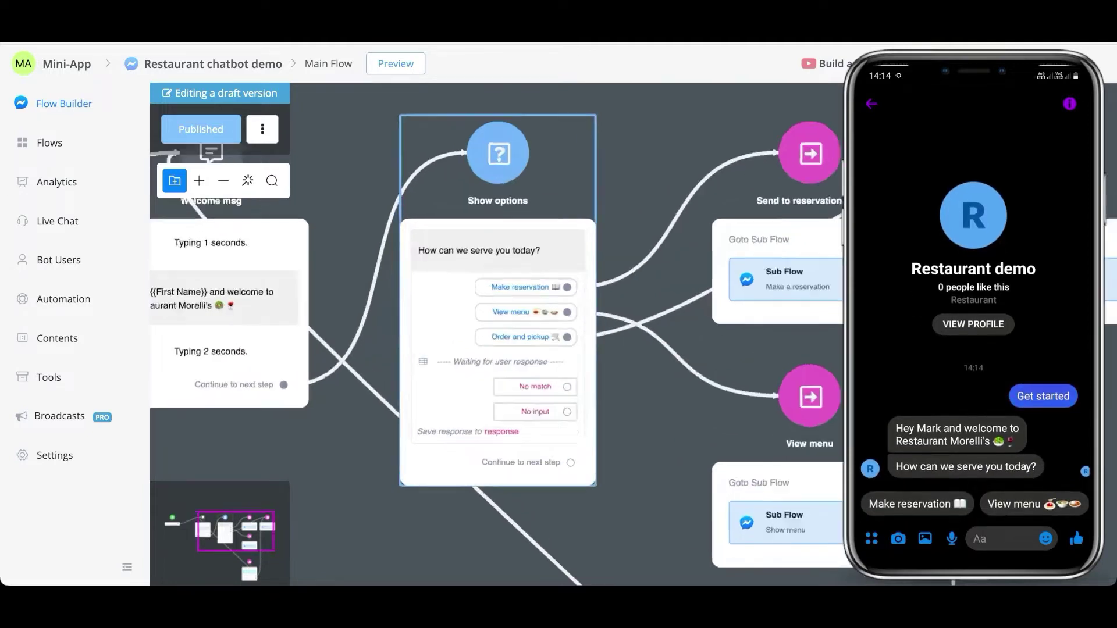
{"action": "left_click_drag", "start_coordinate": [716, 325], "coordinate": [485, 331]}
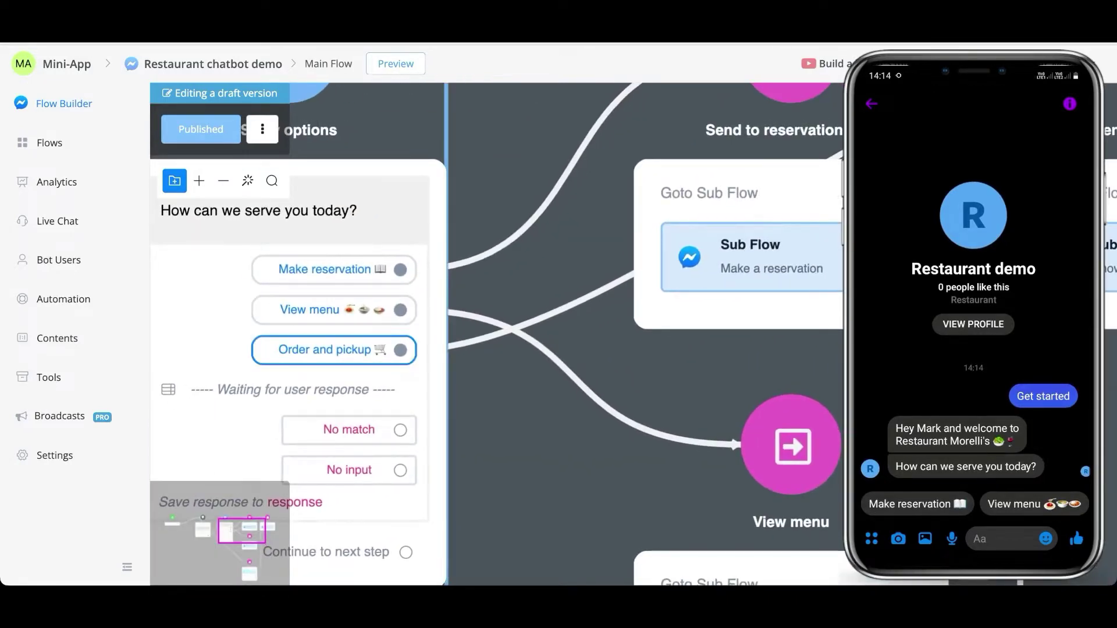
{"action": "scroll", "coordinate": [462, 427], "scroll_direction": "down", "scroll_amount": 1}
{"action": "scroll", "coordinate": [460, 428], "scroll_direction": "down", "scroll_amount": 2}
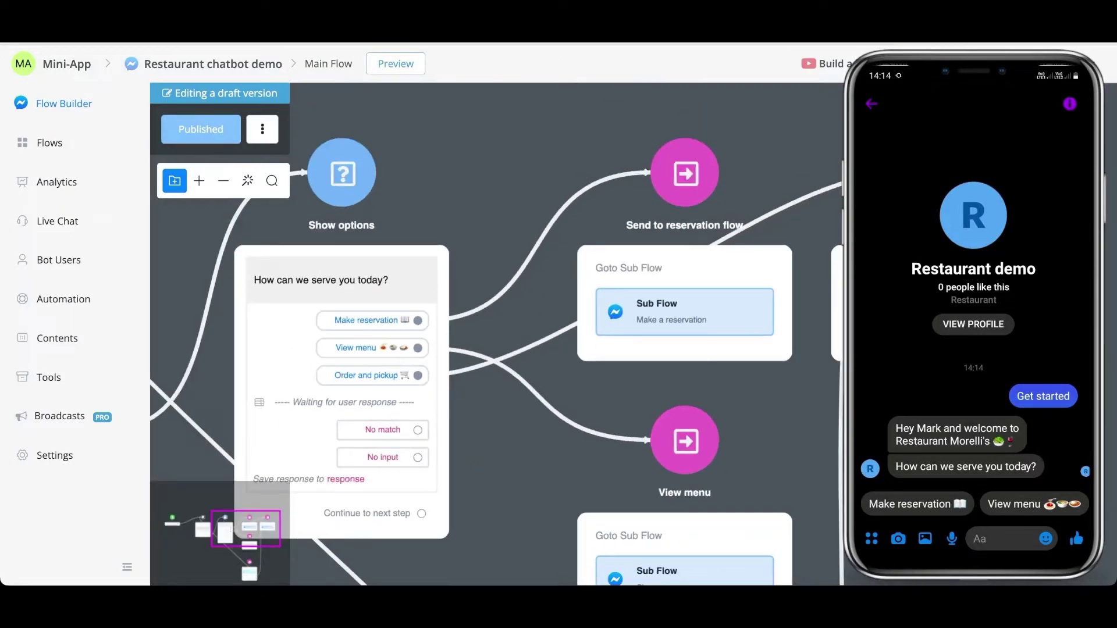
{"action": "scroll", "coordinate": [496, 347], "scroll_direction": "right", "scroll_amount": 1}
{"action": "scroll", "coordinate": [497, 347], "scroll_direction": "right", "scroll_amount": 4}
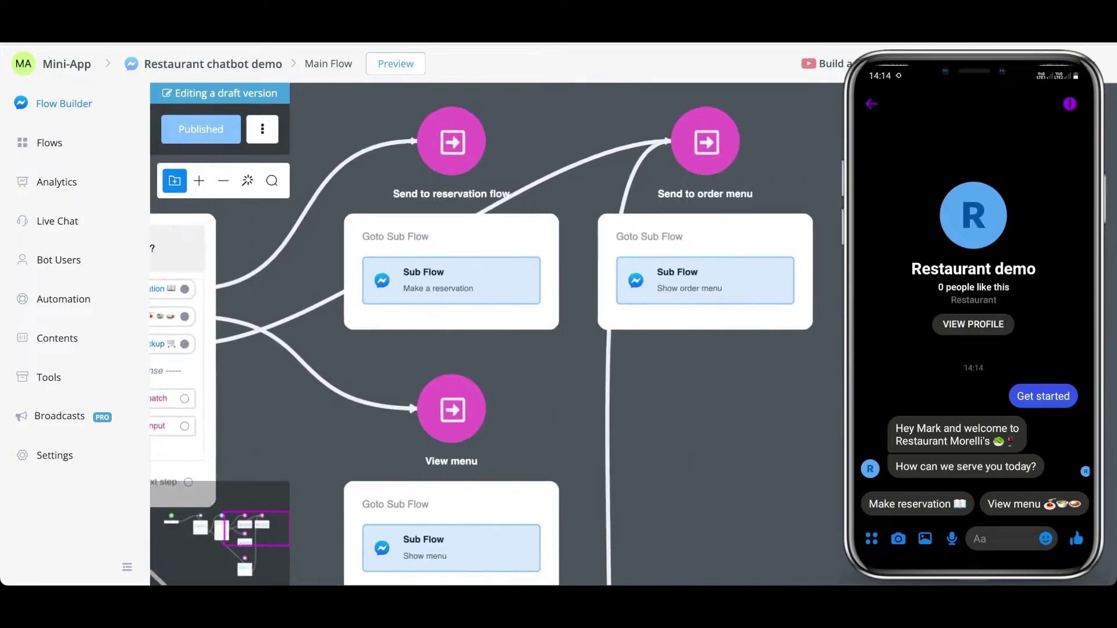
{"action": "left_click_drag", "start_coordinate": [523, 349], "coordinate": [681, 333]}
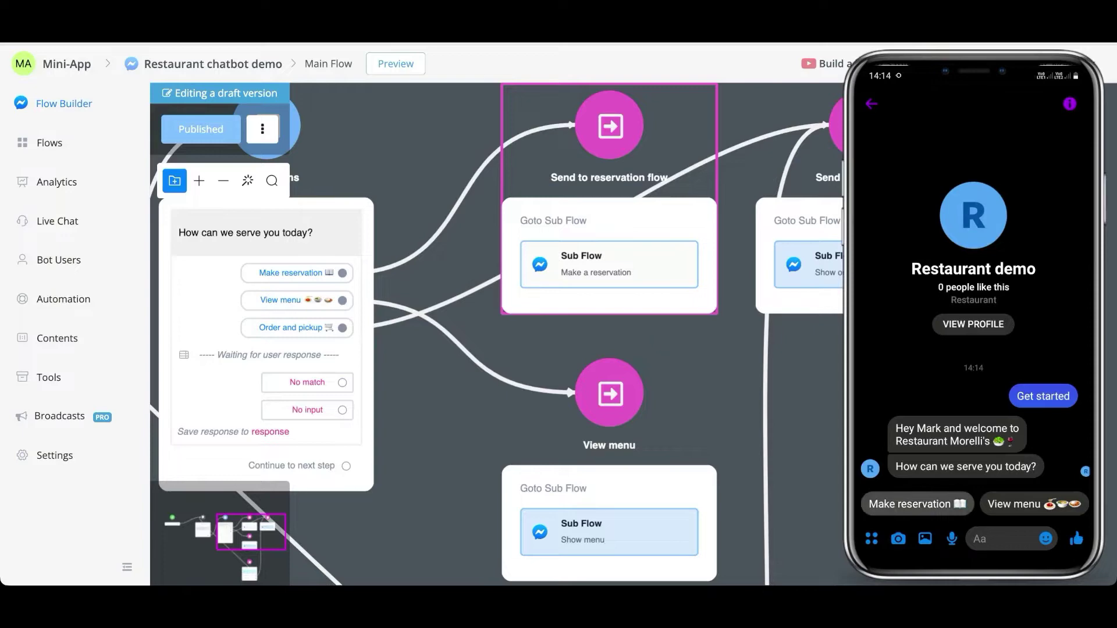
{"action": "left_click", "coordinate": [609, 265]}
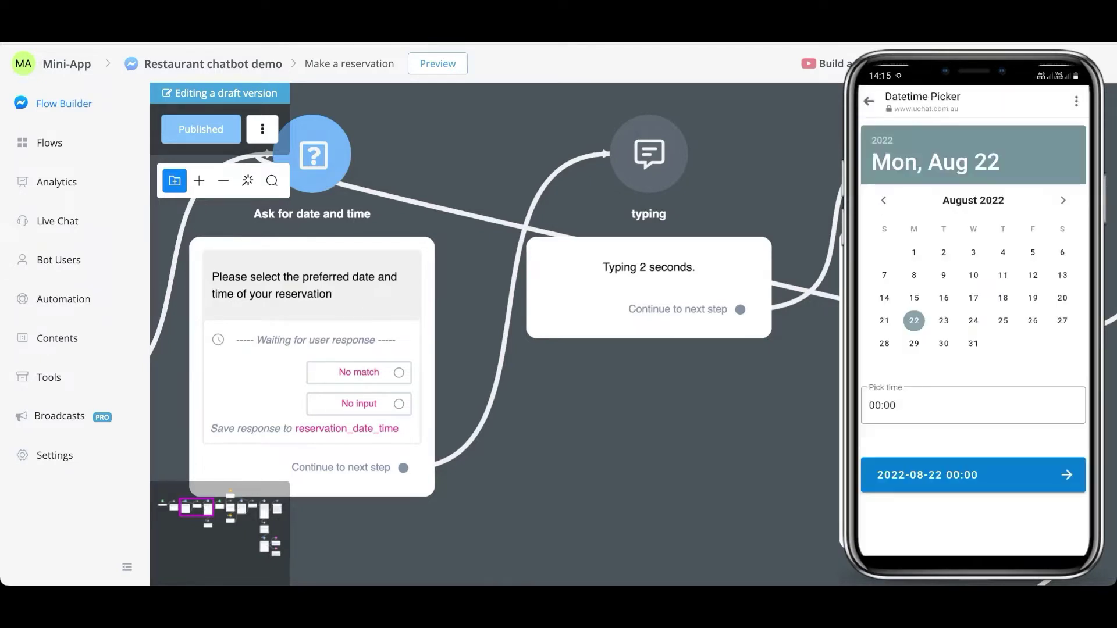
Step: Choose August 30, 2022 at 7:00 PM as the reservation date and time in the chatbot's picker and submit it
{"action": "left_click", "coordinate": [943, 343]}
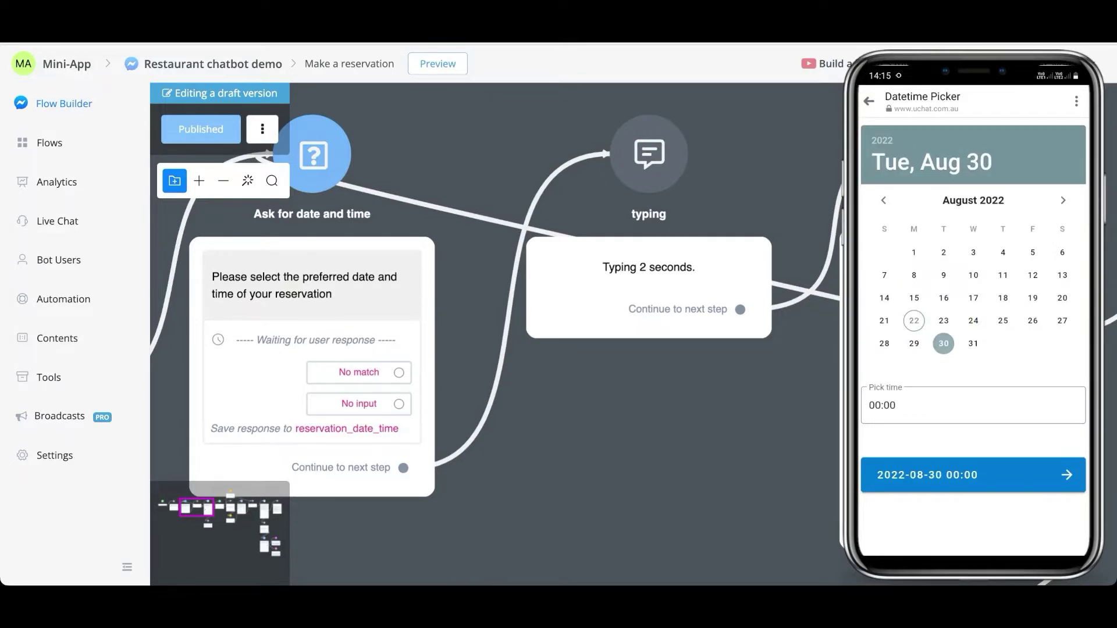
{"action": "left_click", "coordinate": [972, 406]}
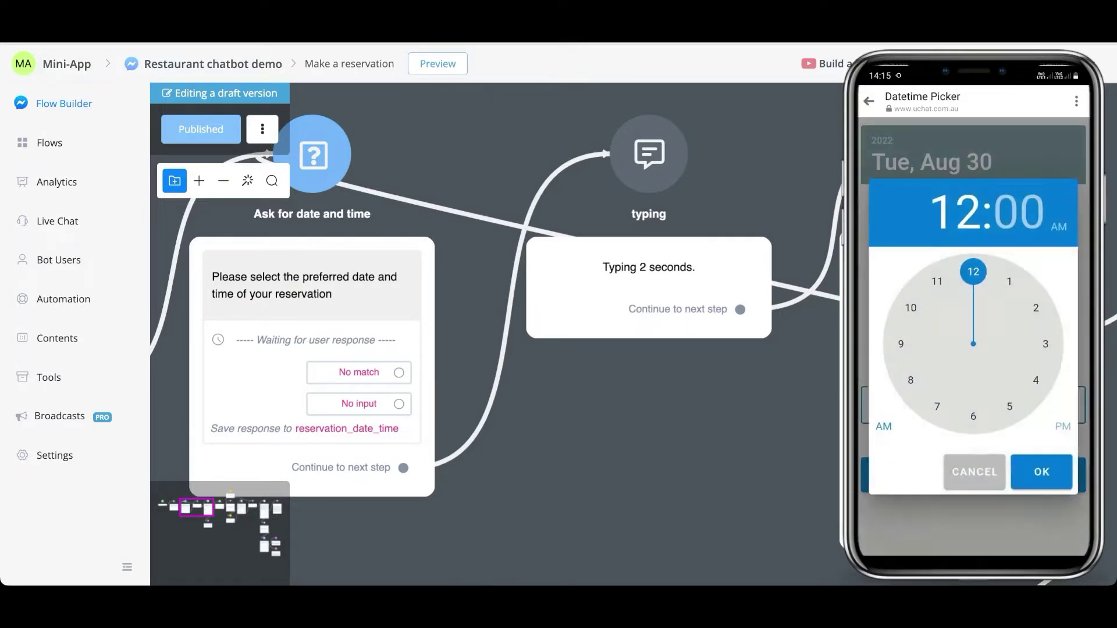
{"action": "left_click", "coordinate": [937, 407]}
{"action": "left_click", "coordinate": [1063, 426]}
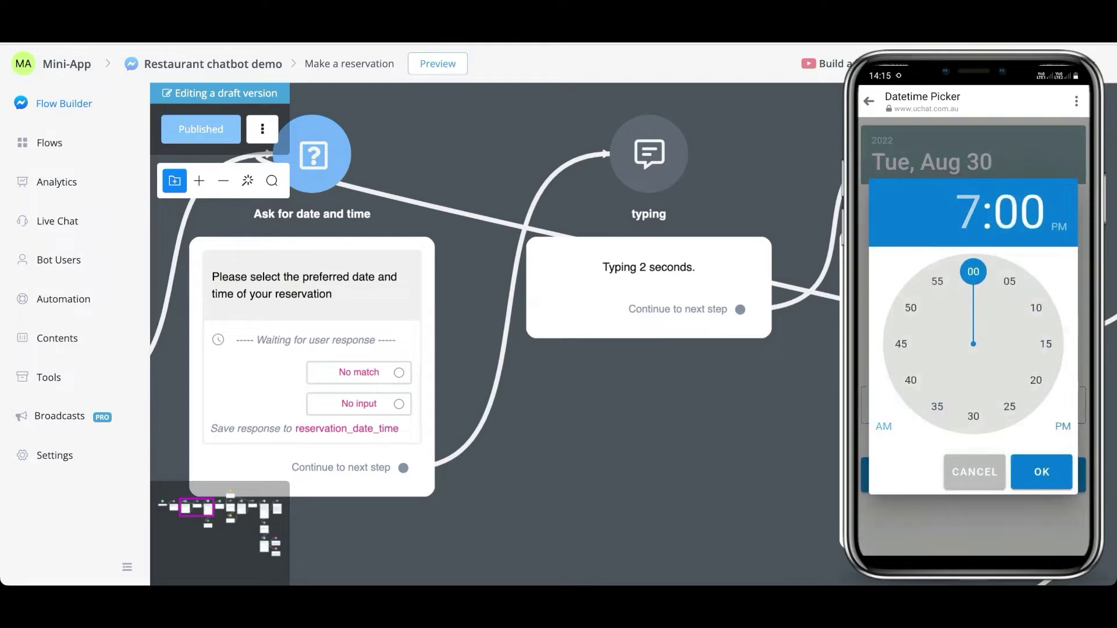
{"action": "left_click", "coordinate": [1041, 471]}
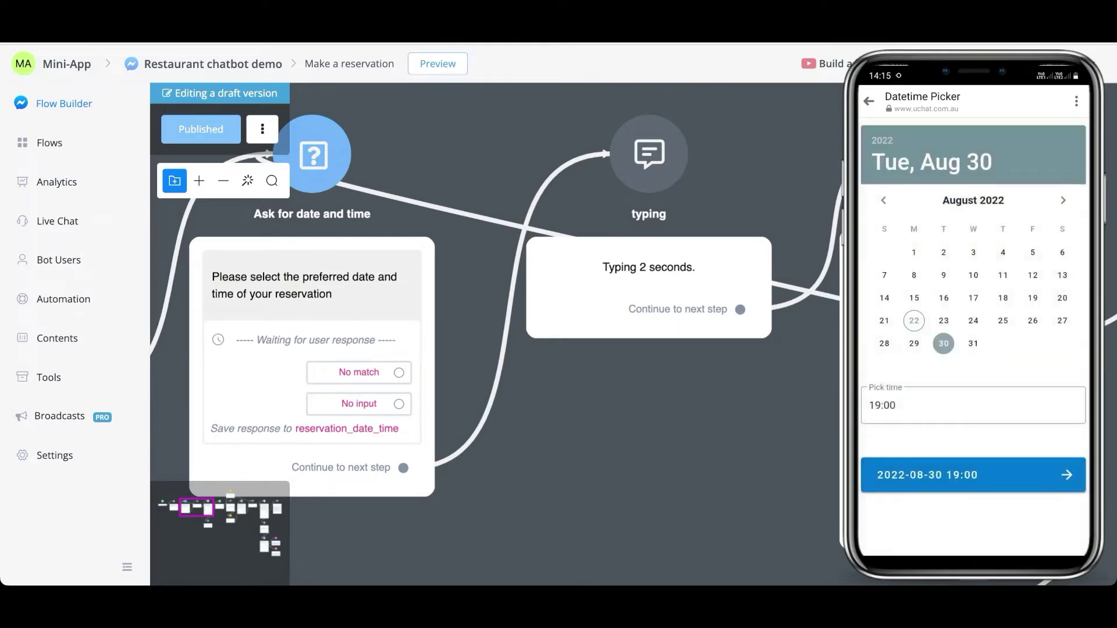
{"action": "left_click", "coordinate": [972, 475]}
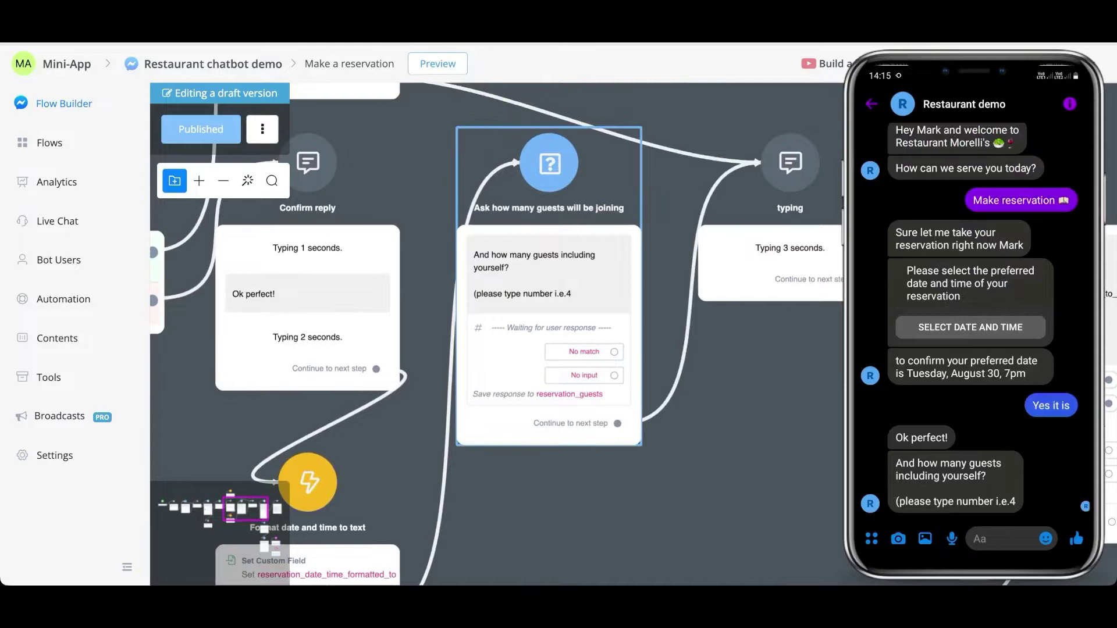
Step: Answer the chatbot's question about the number of guests with 3
{"action": "left_click", "coordinate": [1002, 539]}
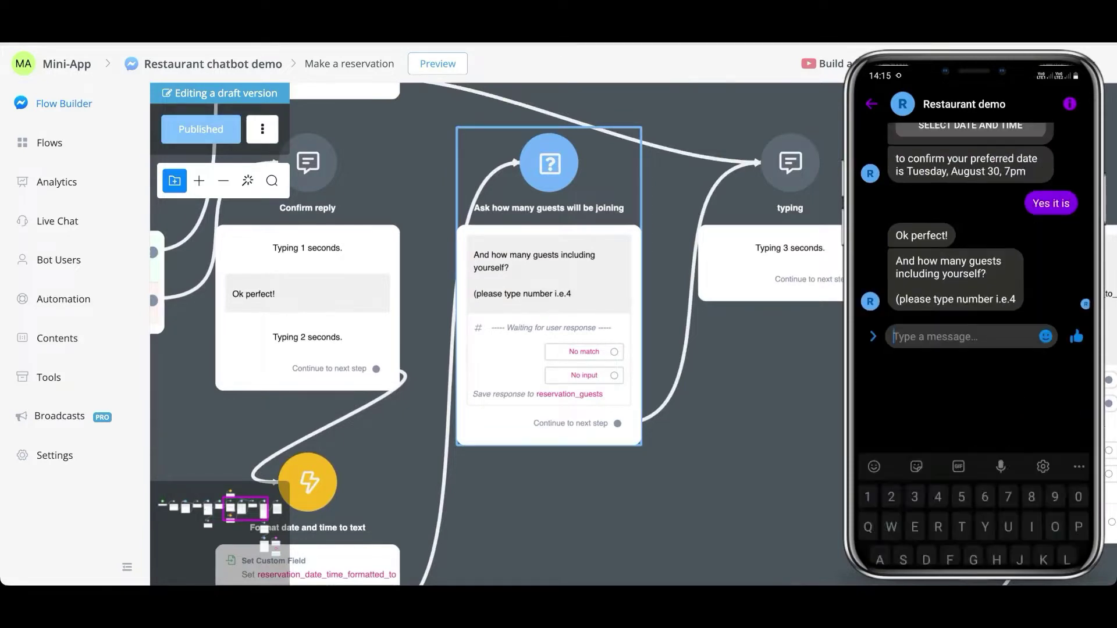
{"action": "type", "text": "3"}
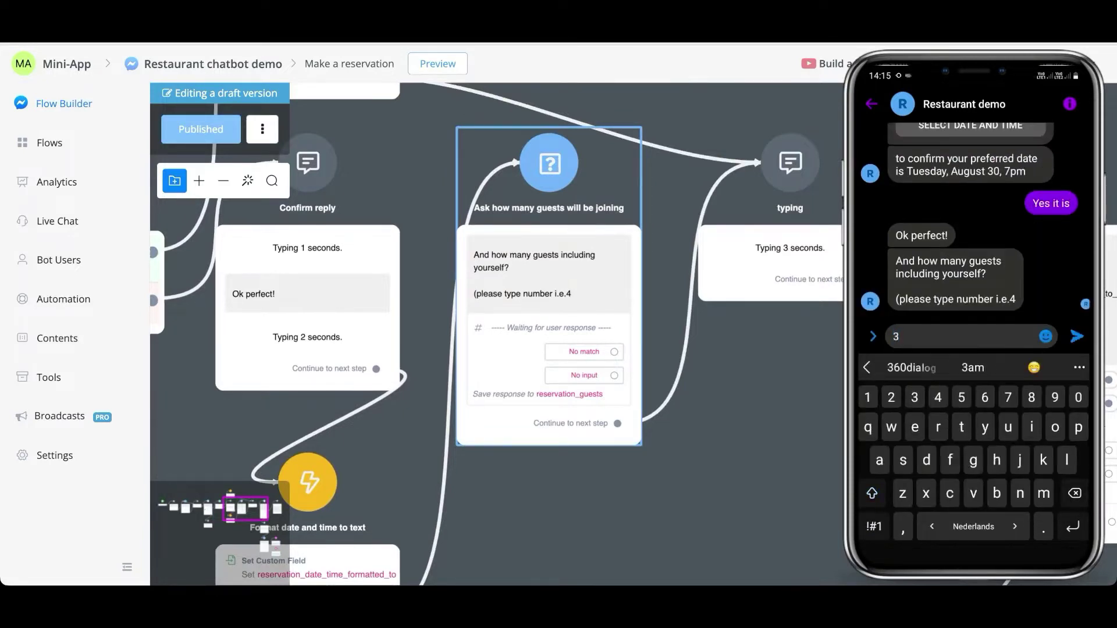
{"action": "left_click", "coordinate": [1077, 336]}
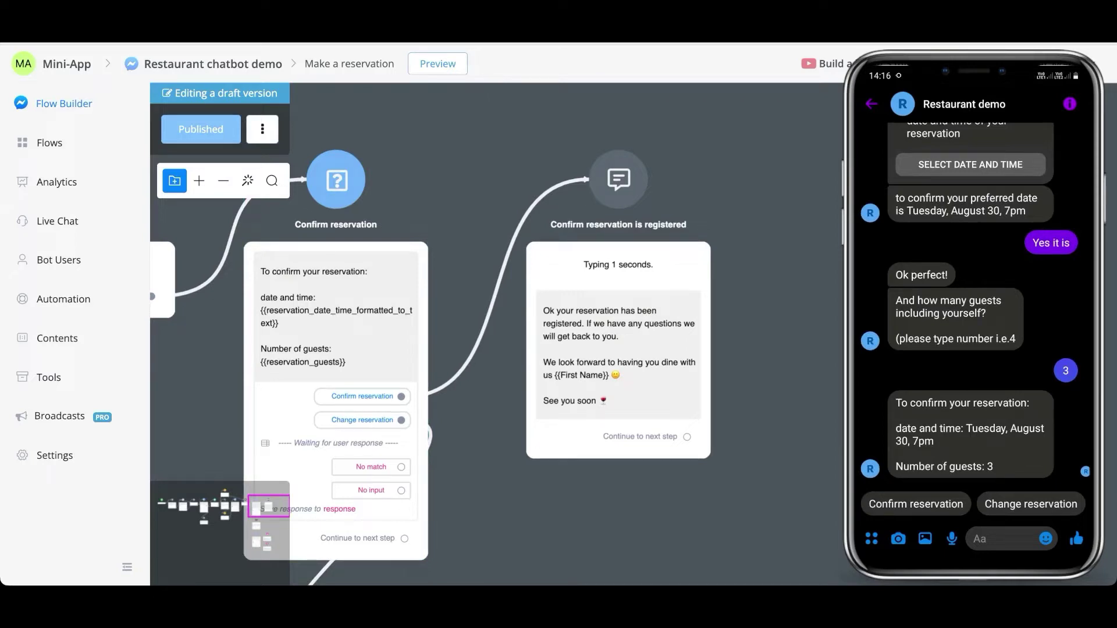
Step: Review the Confirm reservation, Ask which part needs changing and Confirm reservation is registered steps of the flow
{"action": "scroll", "coordinate": [362, 396], "scroll_direction": "up", "scroll_amount": 3}
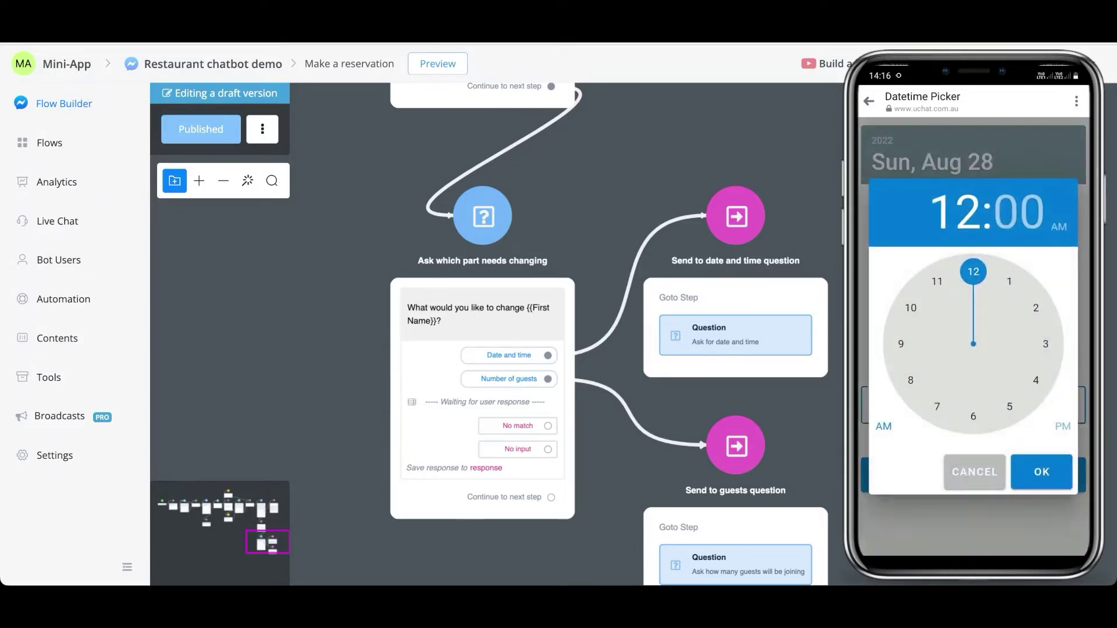
{"action": "scroll", "coordinate": [874, 445], "scroll_direction": "down", "scroll_amount": 1}
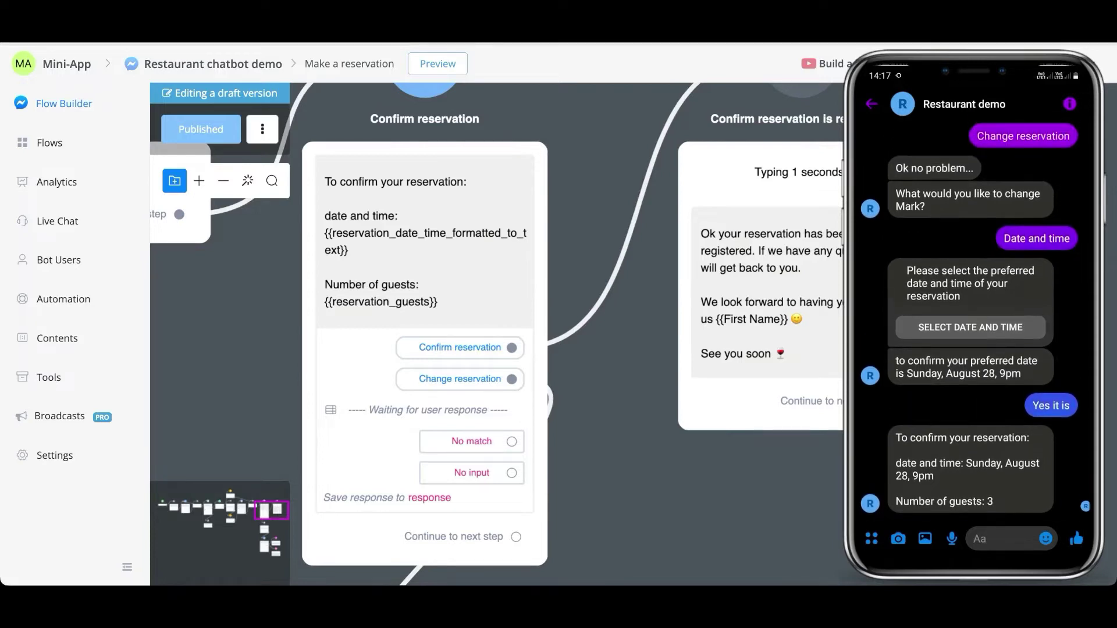
{"action": "left_click_drag", "start_coordinate": [616, 466], "coordinate": [537, 479]}
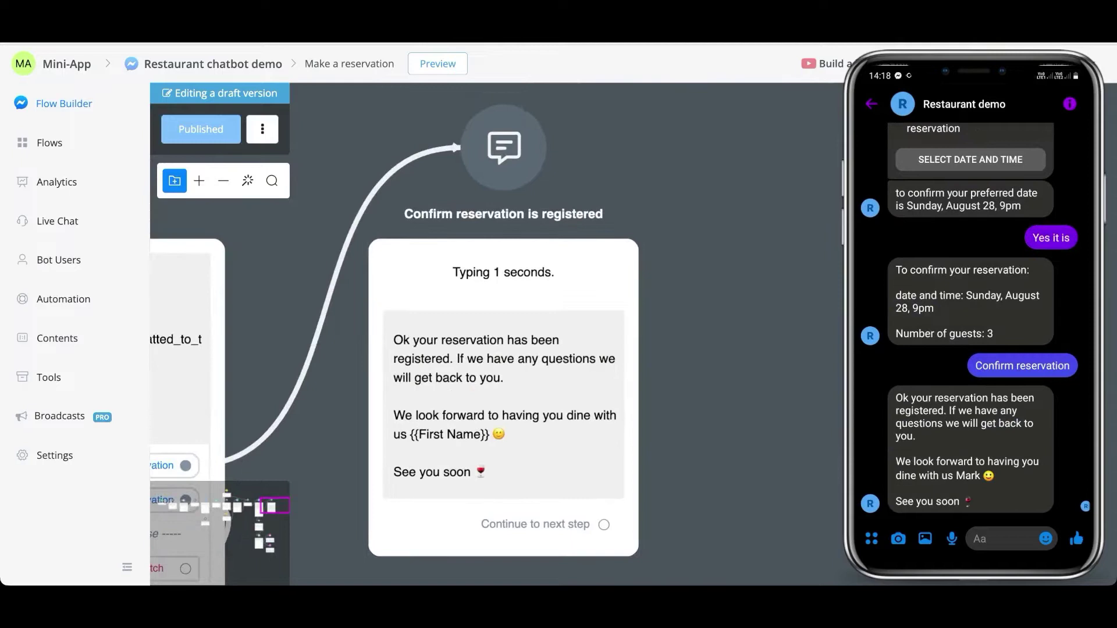
Step: Send the message "Menu" to the restaurant chatbot
{"action": "left_click", "coordinate": [997, 538]}
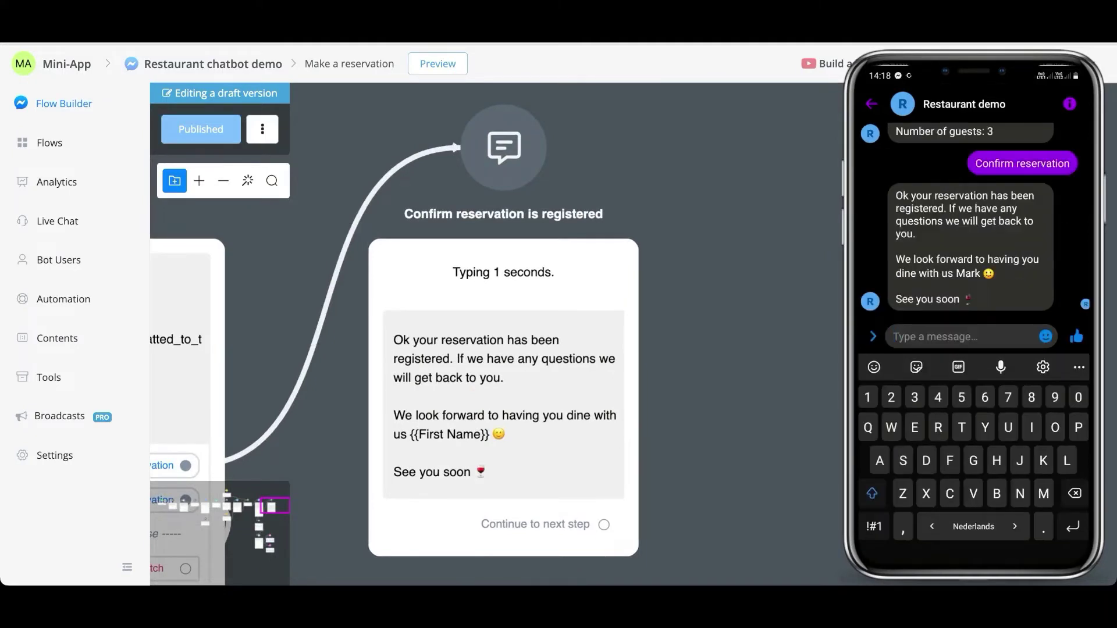
{"action": "type", "text": "Menu"}
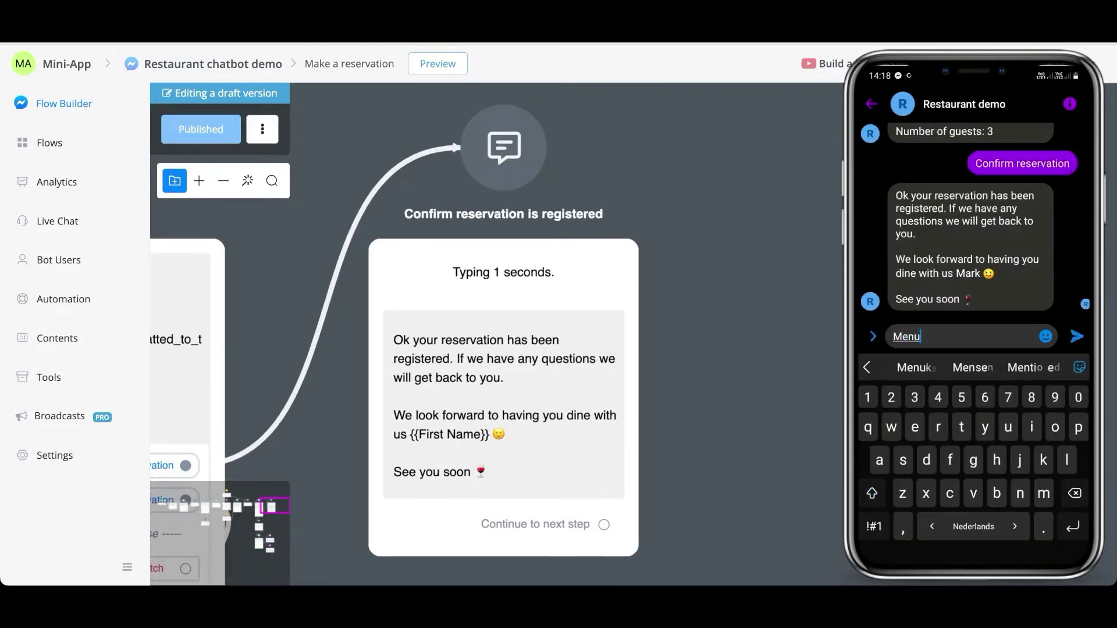
{"action": "left_click", "coordinate": [1076, 336]}
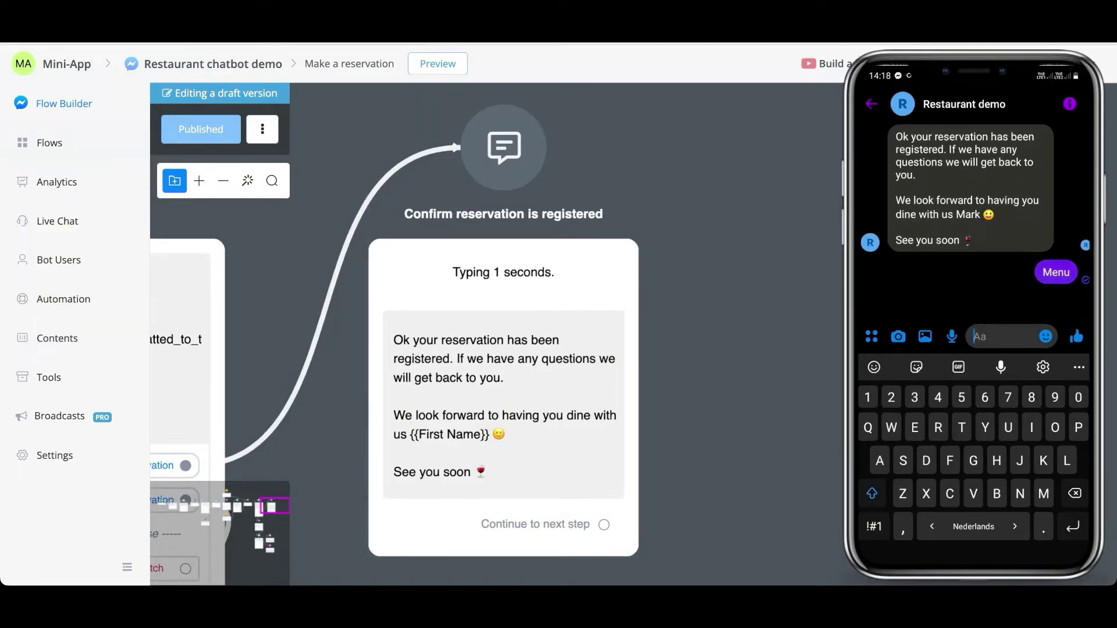
Step: Return to the Main Flow, follow the View menu option to the Show menu sub flow, and examine its steps
{"action": "left_click", "coordinate": [50, 143]}
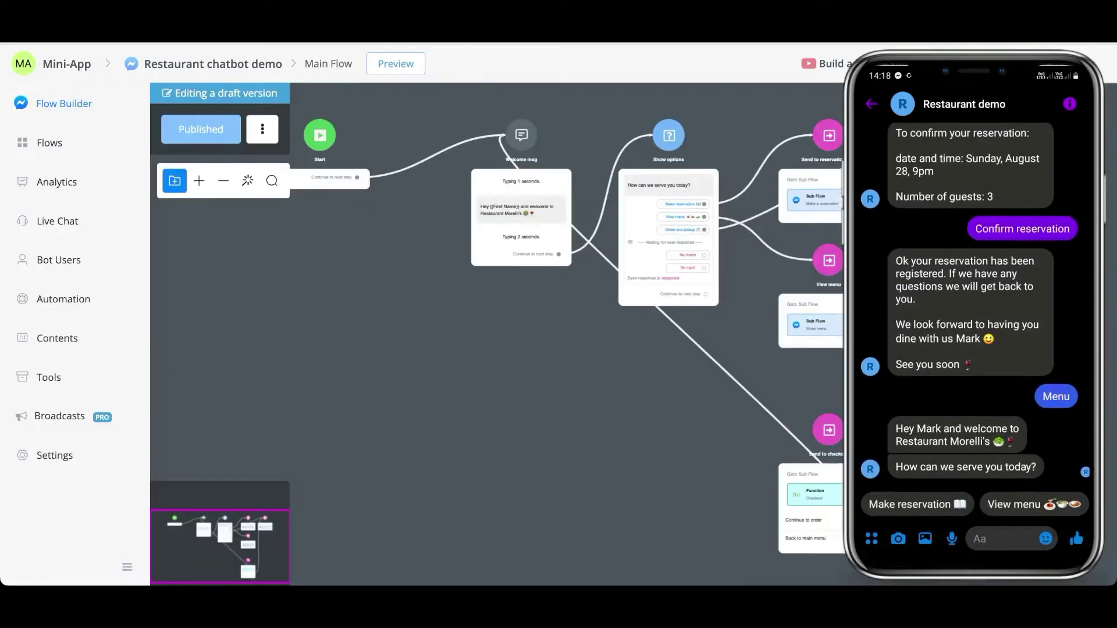
{"action": "left_click", "coordinate": [479, 245]}
{"action": "scroll", "coordinate": [482, 224], "scroll_direction": "up", "scroll_amount": 5}
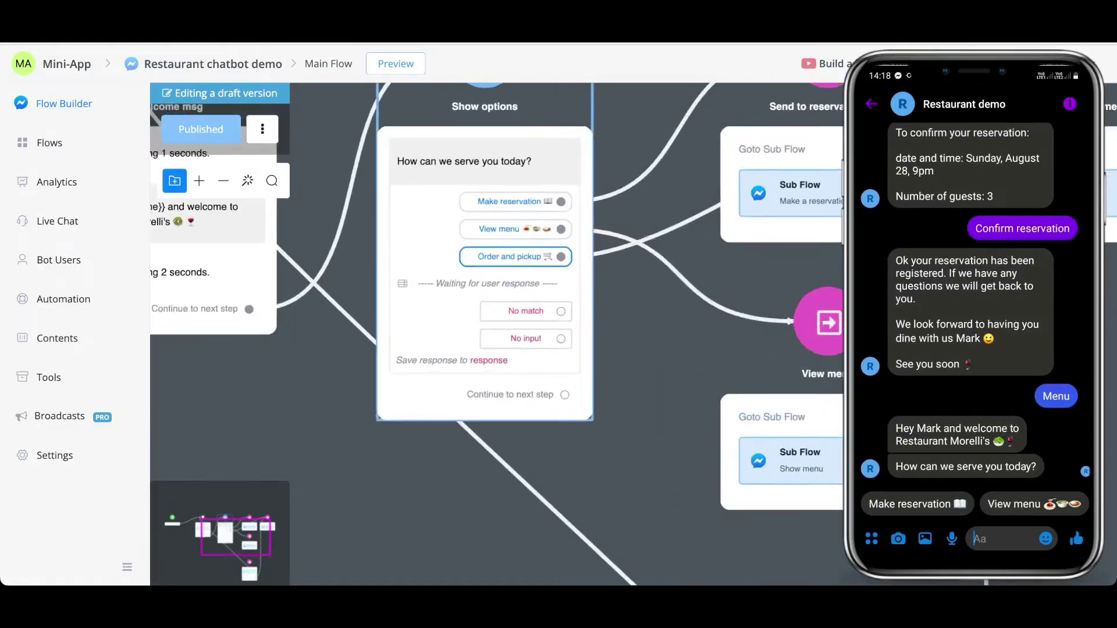
{"action": "left_click_drag", "start_coordinate": [710, 349], "coordinate": [432, 334]}
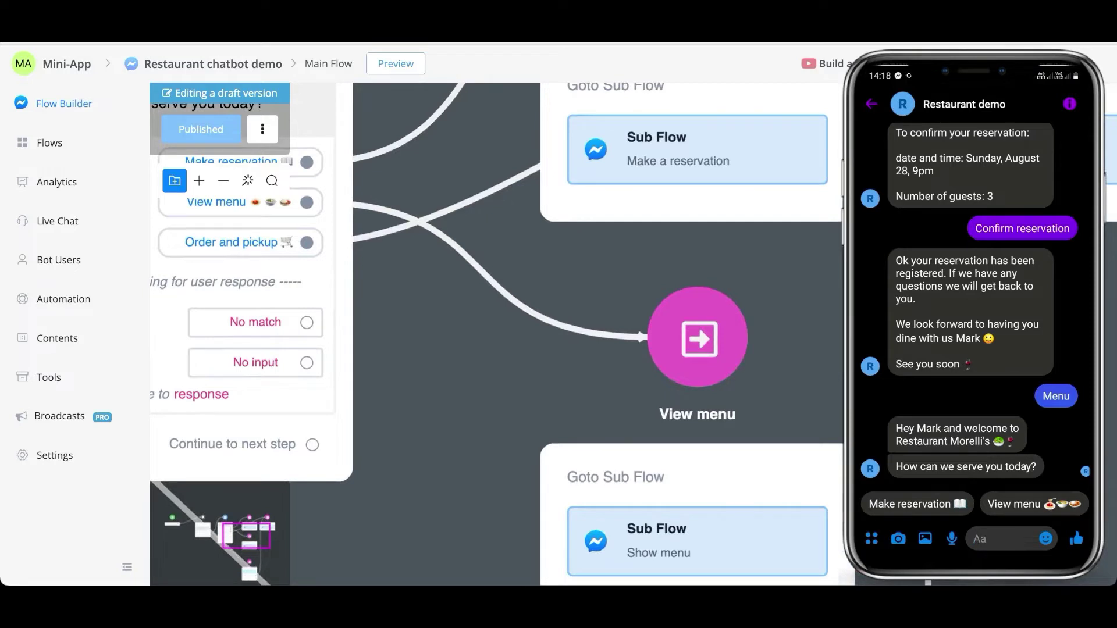
{"action": "left_click_drag", "start_coordinate": [432, 335], "coordinate": [313, 178]}
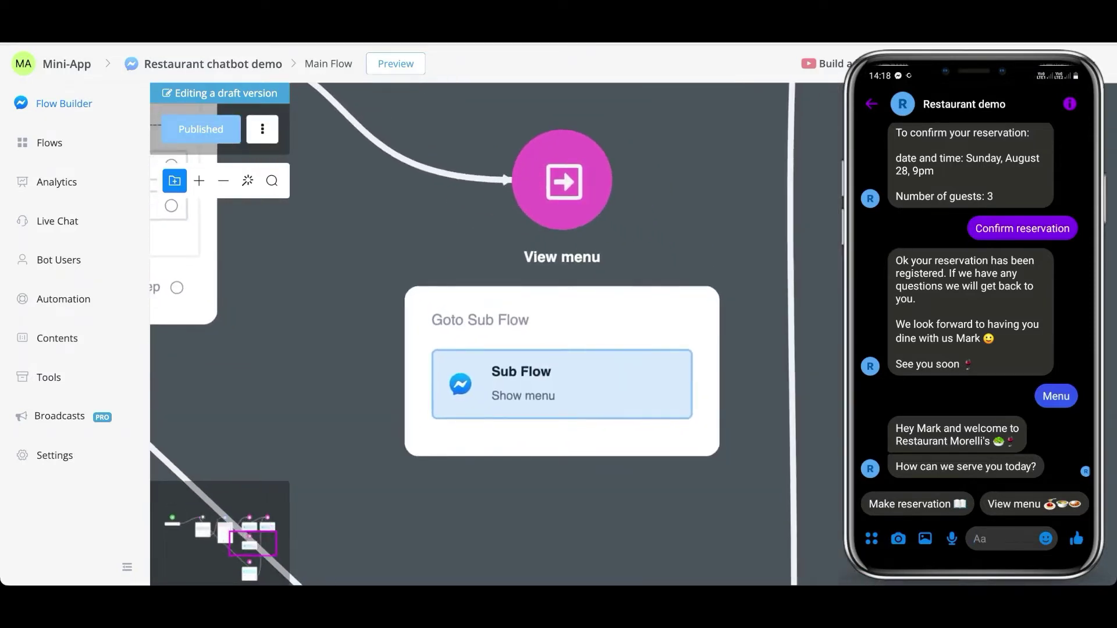
{"action": "left_click_drag", "start_coordinate": [582, 494], "coordinate": [540, 507]}
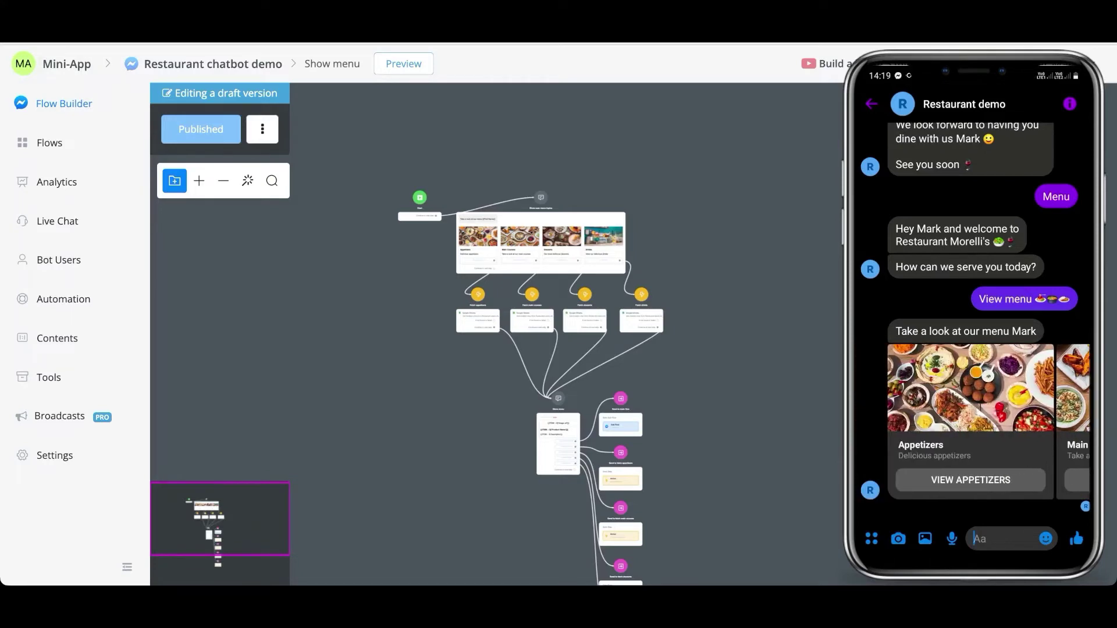
{"action": "scroll", "coordinate": [465, 311], "scroll_direction": "up", "scroll_amount": 10}
{"action": "left_click_drag", "start_coordinate": [687, 251], "coordinate": [601, 343]}
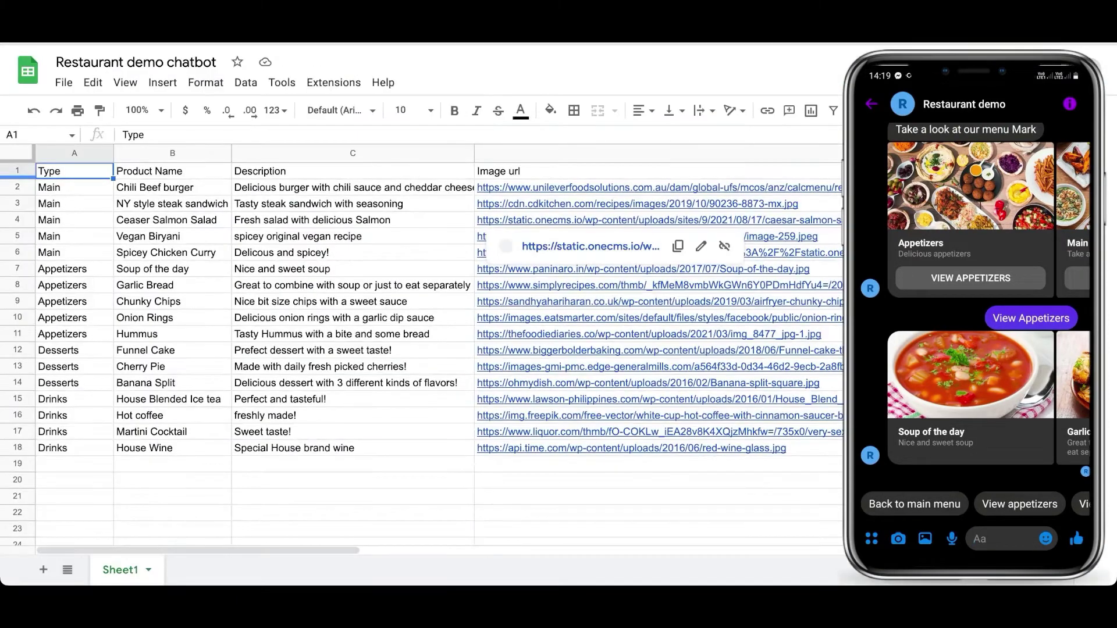
Step: Switch to the Restaurant demo chatbot sheet in Google Sheets and check its header, first Appetizers rows and first Main row
{"action": "left_click", "coordinate": [173, 496]}
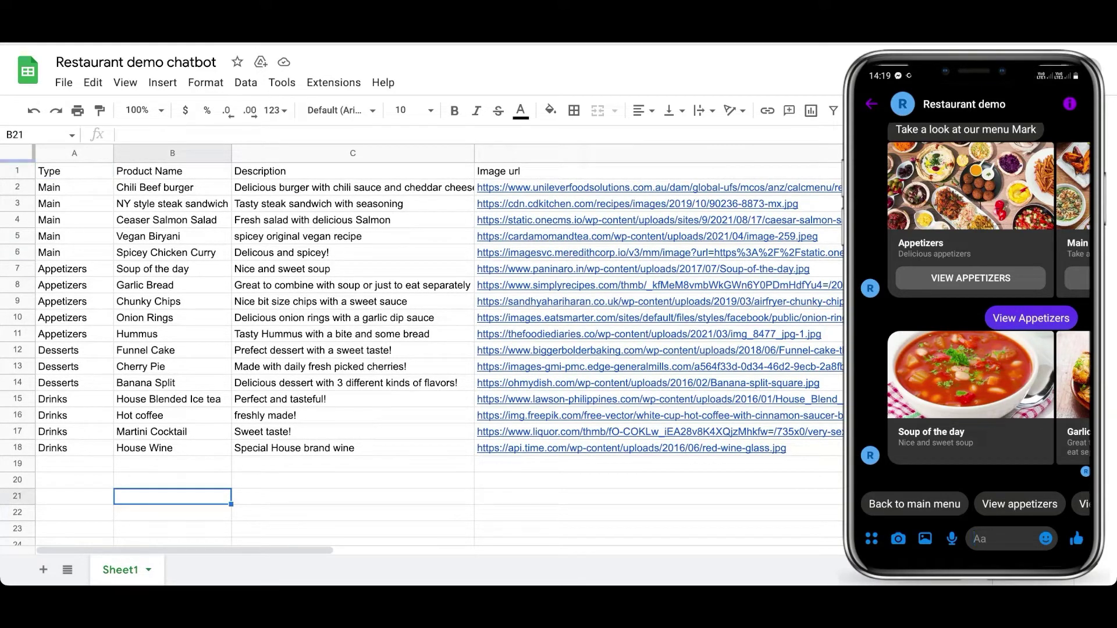
{"action": "left_click", "coordinate": [17, 171]}
{"action": "left_click", "coordinate": [17, 269]}
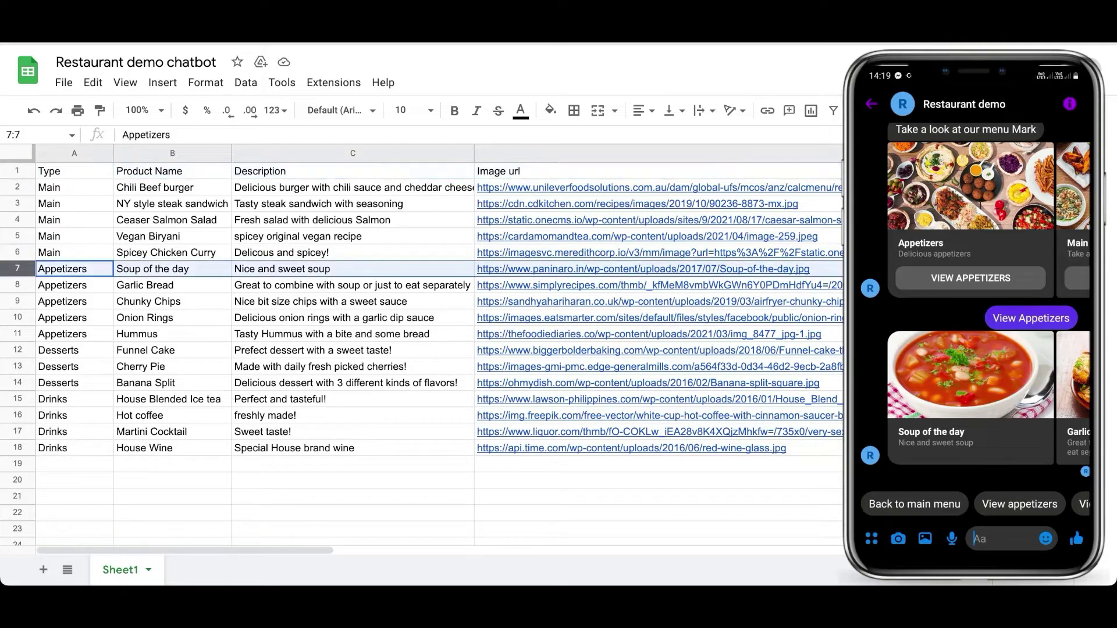
{"action": "left_click", "coordinate": [17, 269]}
{"action": "left_click", "coordinate": [16, 285]}
{"action": "left_click", "coordinate": [75, 188]}
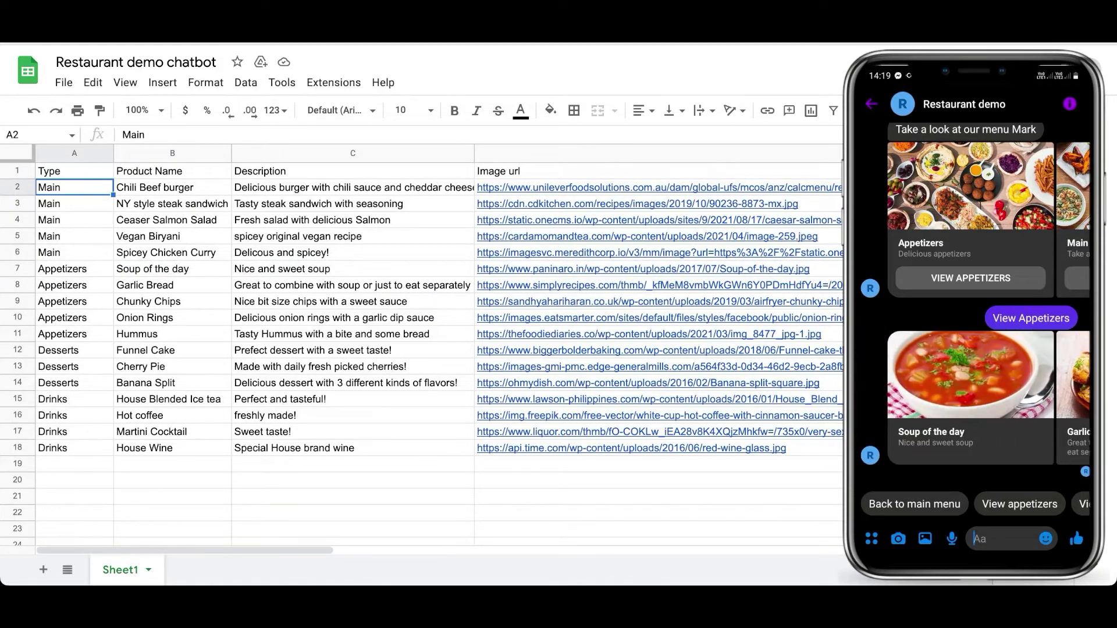
Step: Compare the sheet's Appetizers product names from Soup of the day to Hummus with the chatbot's appetizer cards
{"action": "left_click", "coordinate": [172, 270]}
{"action": "left_click", "coordinate": [172, 286]}
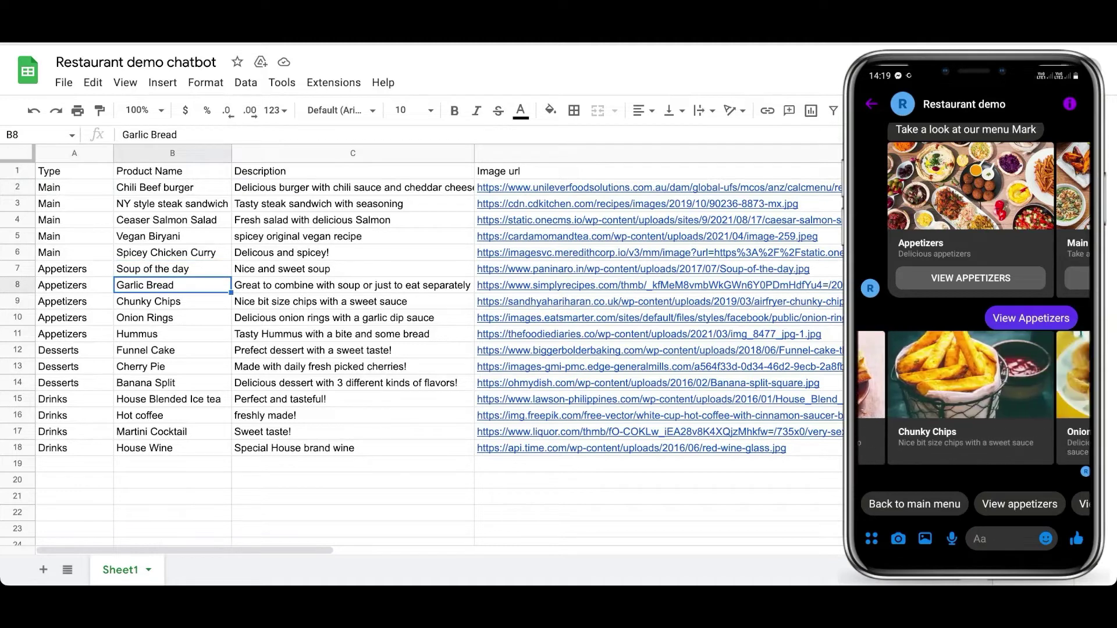
{"action": "left_click", "coordinate": [173, 302]}
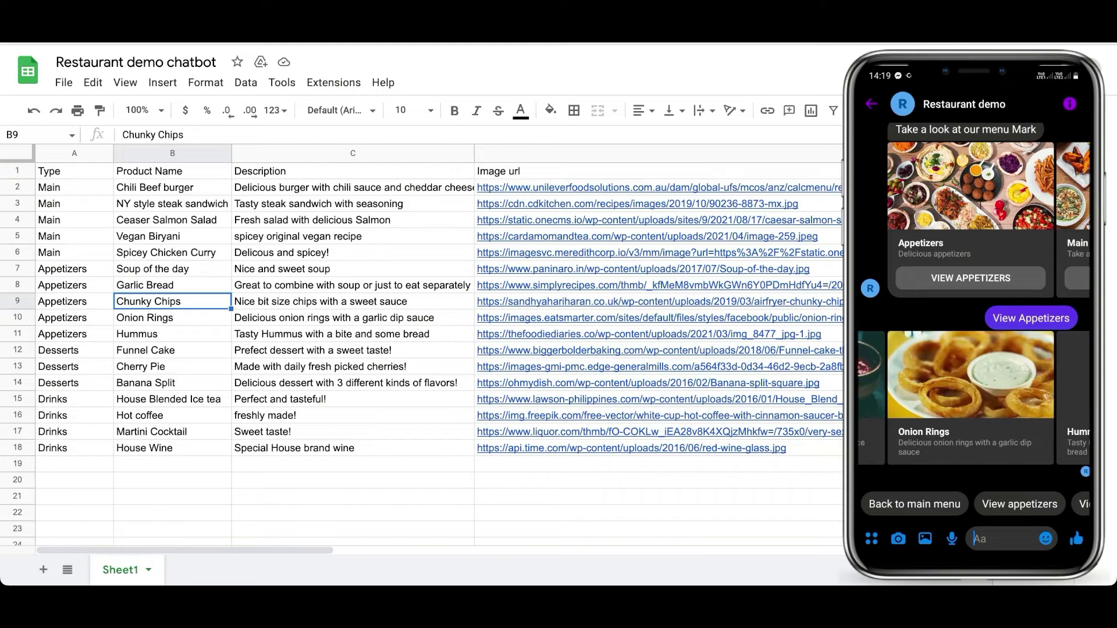
{"action": "left_click", "coordinate": [172, 319]}
{"action": "left_click", "coordinate": [172, 334]}
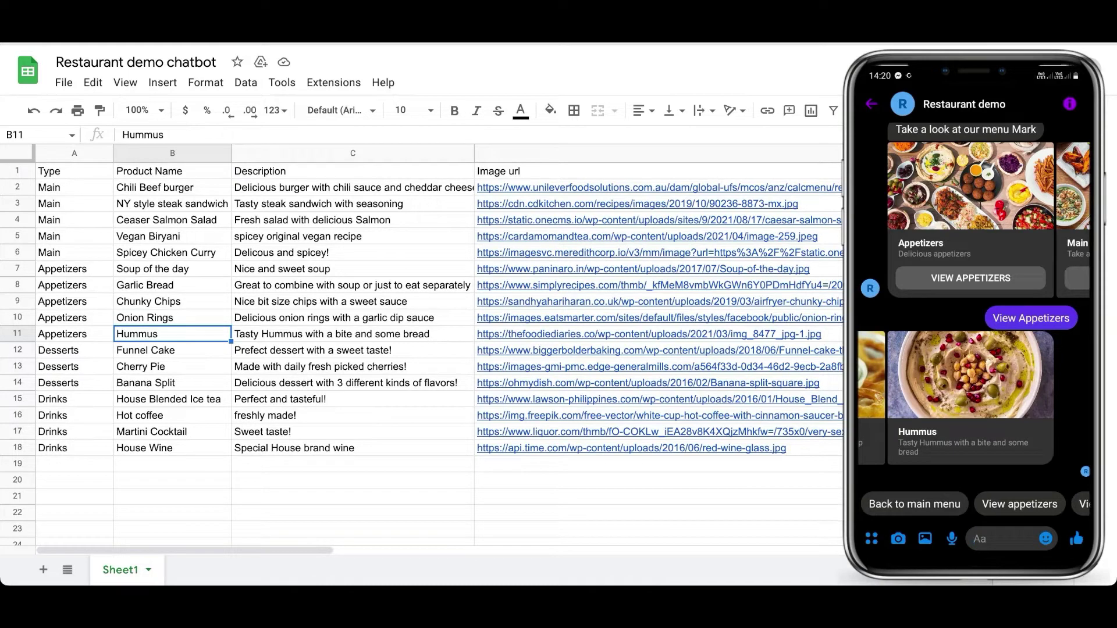
Step: Request the main courses in the chatbot and select the first Main entry in the sheet's Type column
{"action": "scroll", "coordinate": [971, 503], "scroll_direction": "right", "scroll_amount": 5}
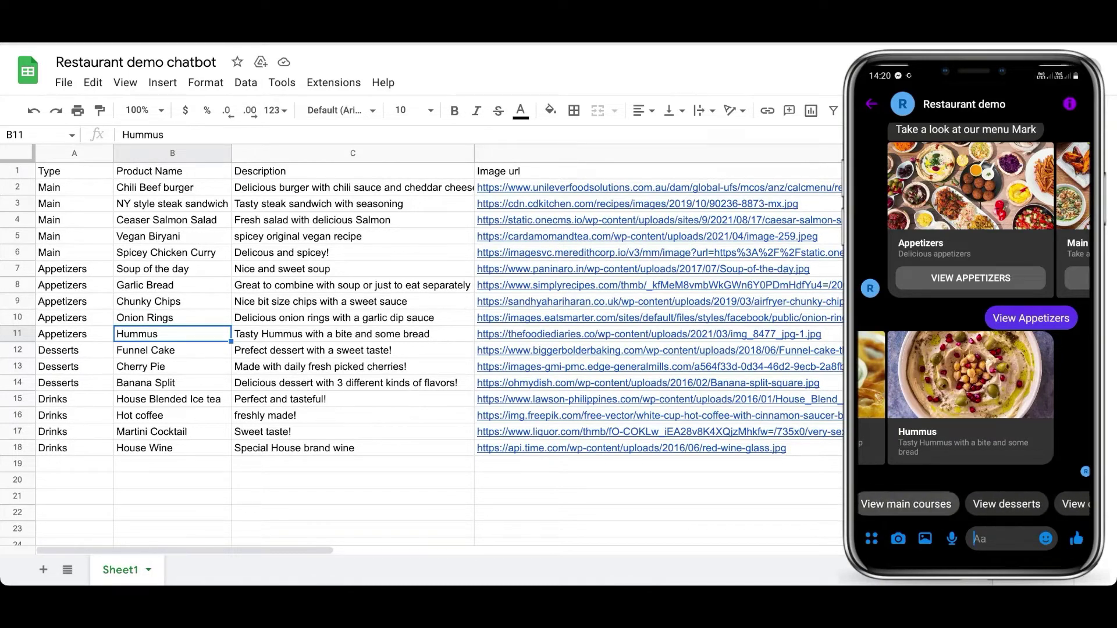
{"action": "left_click", "coordinate": [906, 503]}
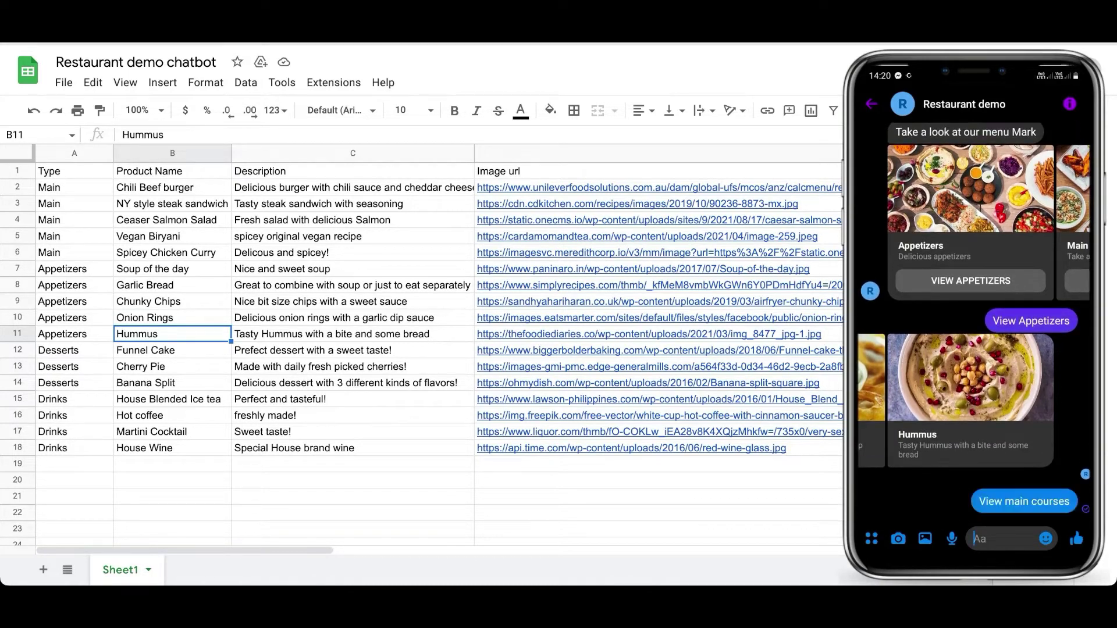
{"action": "left_click", "coordinate": [73, 187]}
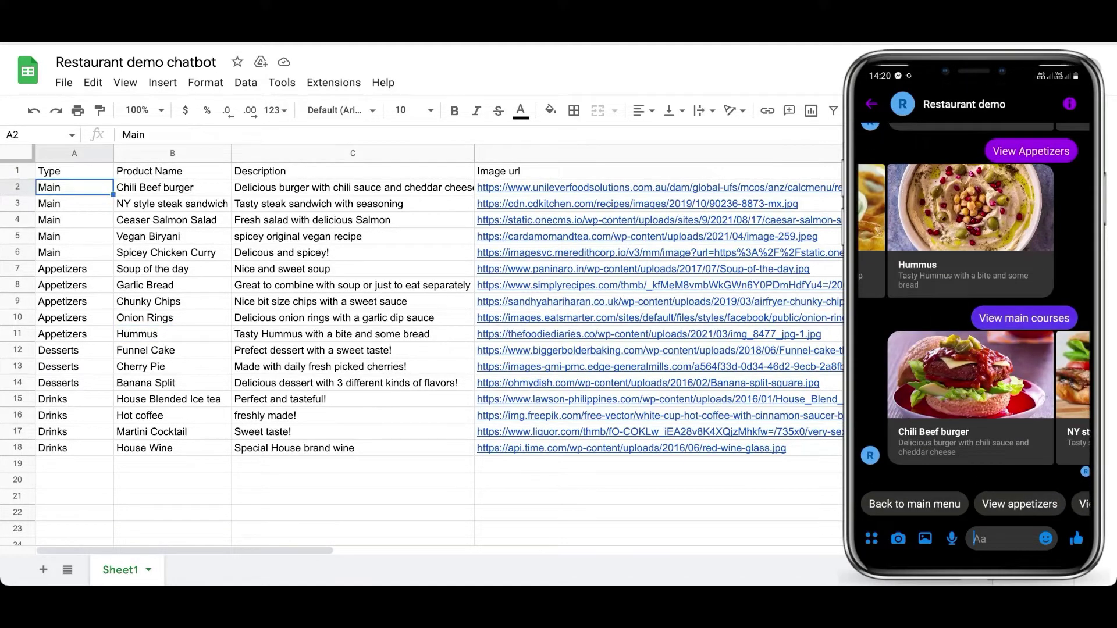
Step: Select the first main course's product name and the Drinks entries in the Type column to match them with the chatbot's cards
{"action": "left_click", "coordinate": [172, 187]}
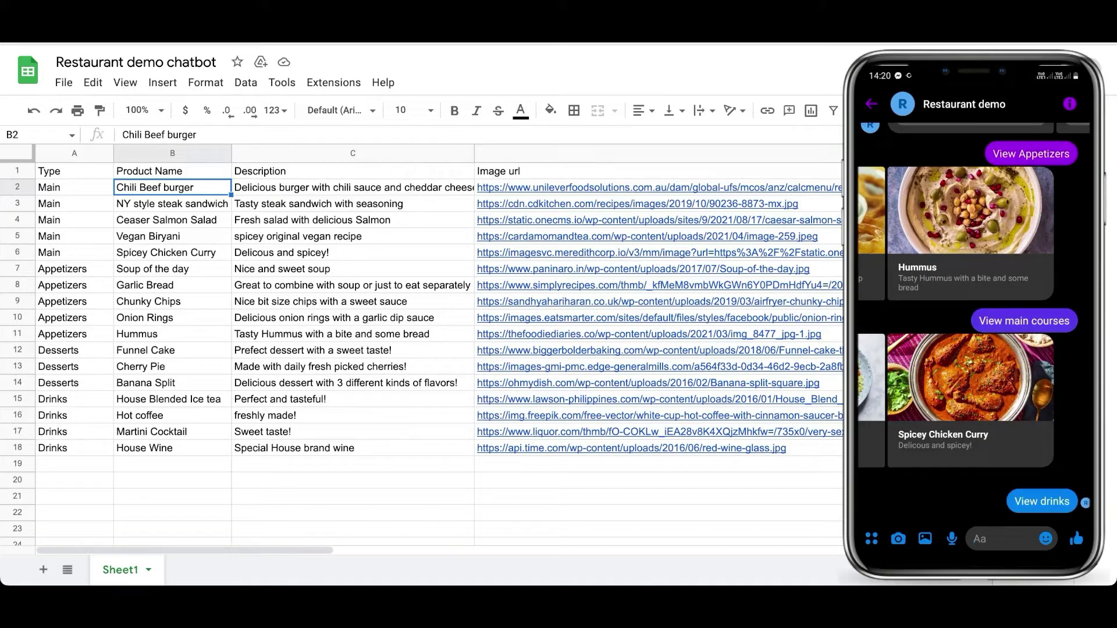
{"action": "left_click_drag", "start_coordinate": [74, 463], "coordinate": [74, 400]}
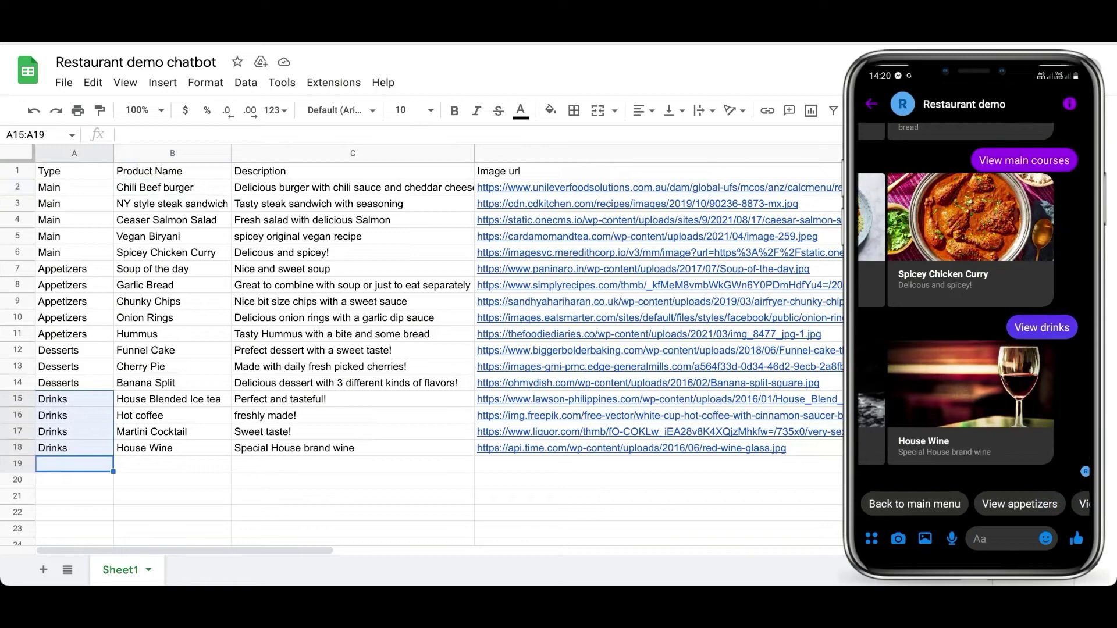
Step: Send the message "Menu" to the Restaurant demo chatbot
{"action": "left_click", "coordinate": [1000, 539]}
{"action": "type", "text": "M"}
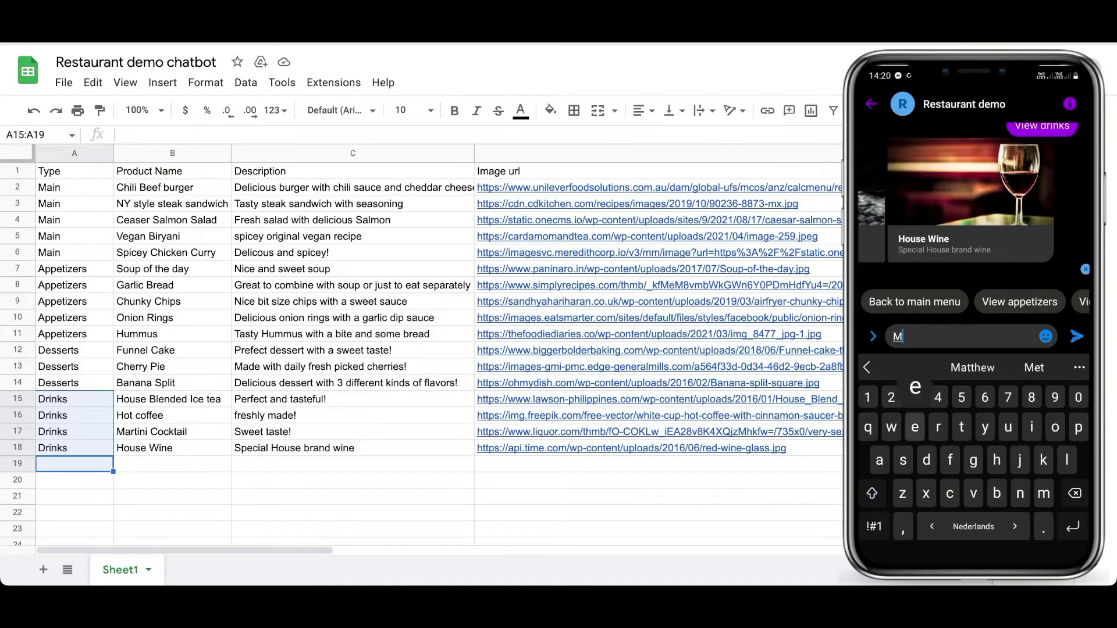
{"action": "type", "text": "enu"}
{"action": "left_click", "coordinate": [1076, 336]}
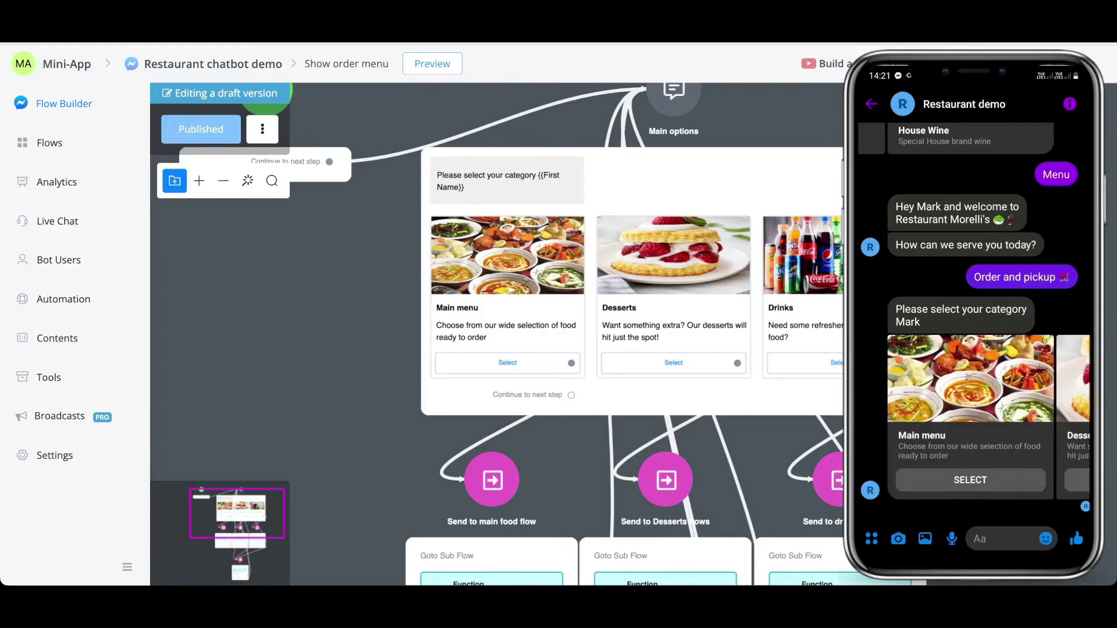
Step: Open the Show main food menu function from the Send to main food flow step and examine its Product Gallery and quantity question
{"action": "left_click_drag", "start_coordinate": [361, 465], "coordinate": [374, 202]}
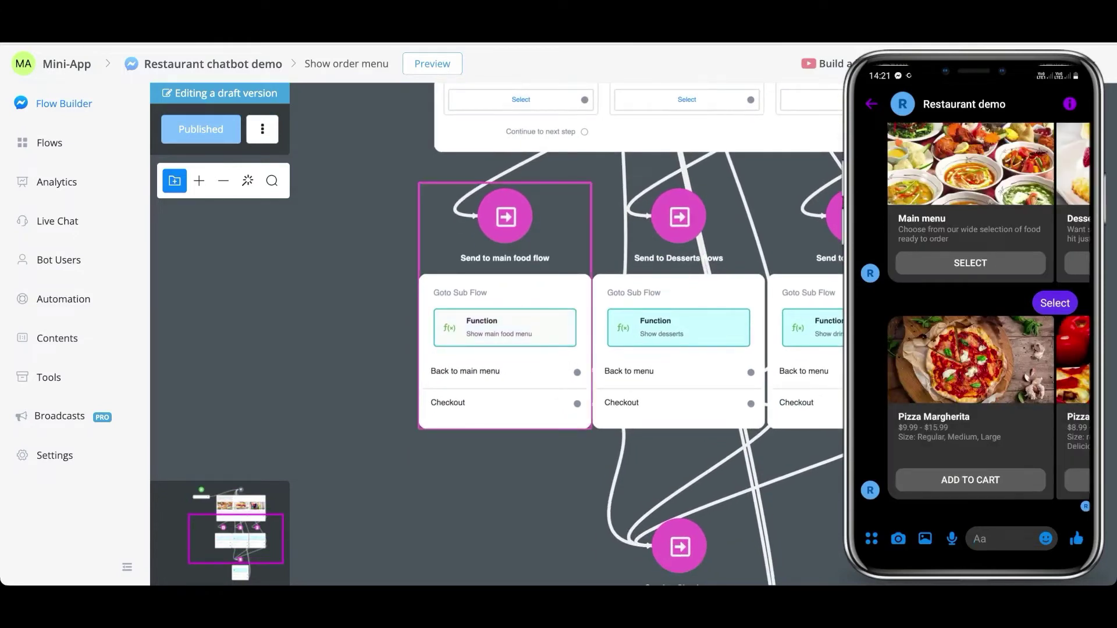
{"action": "left_click", "coordinate": [504, 328]}
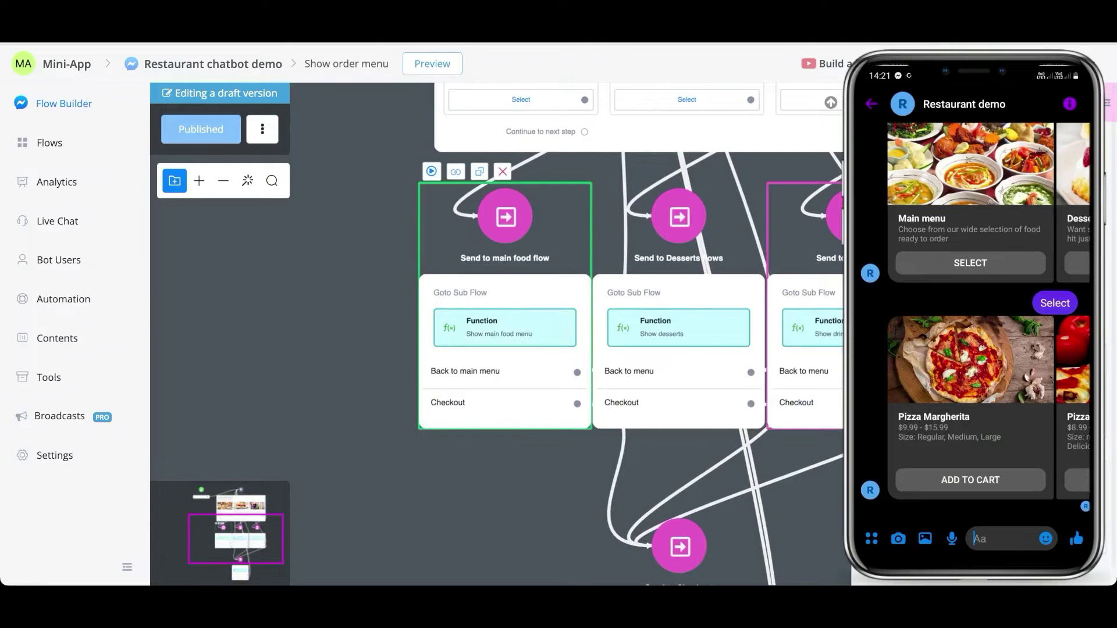
{"action": "left_click", "coordinate": [505, 328]}
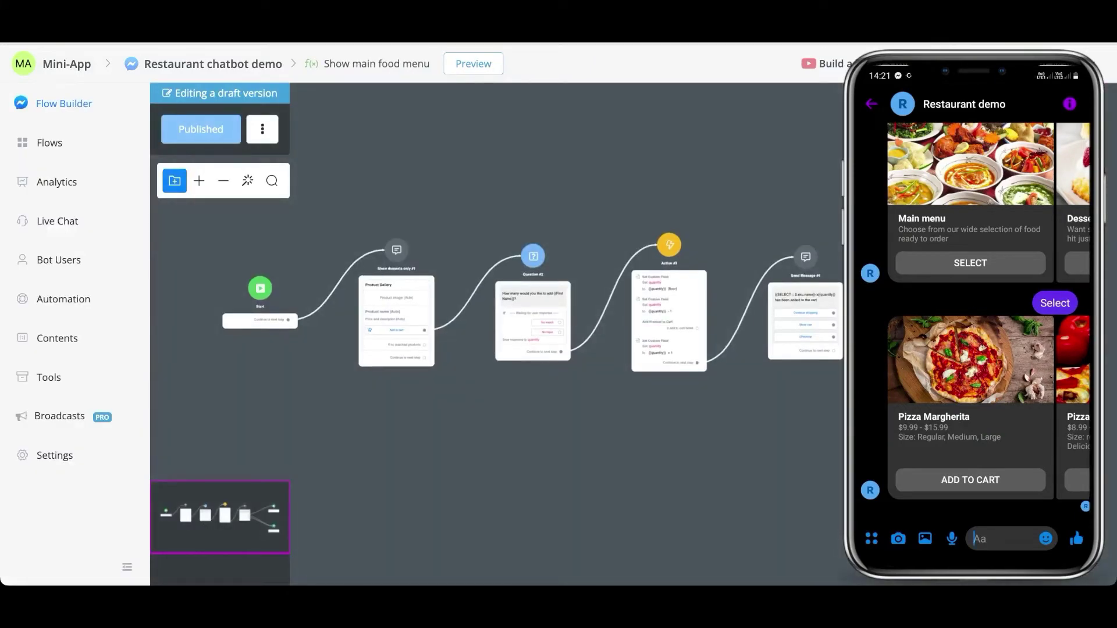
{"action": "scroll", "coordinate": [386, 307], "scroll_direction": "up", "scroll_amount": 5}
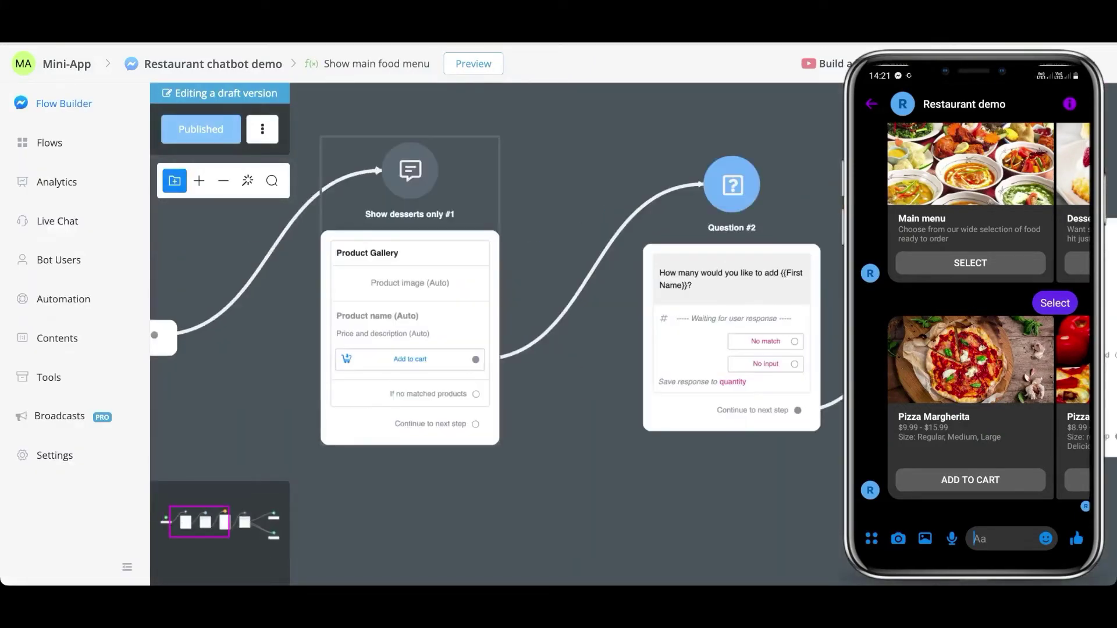
{"action": "left_click_drag", "start_coordinate": [559, 407], "coordinate": [444, 419]}
{"action": "scroll", "coordinate": [253, 286], "scroll_direction": "up", "scroll_amount": 3}
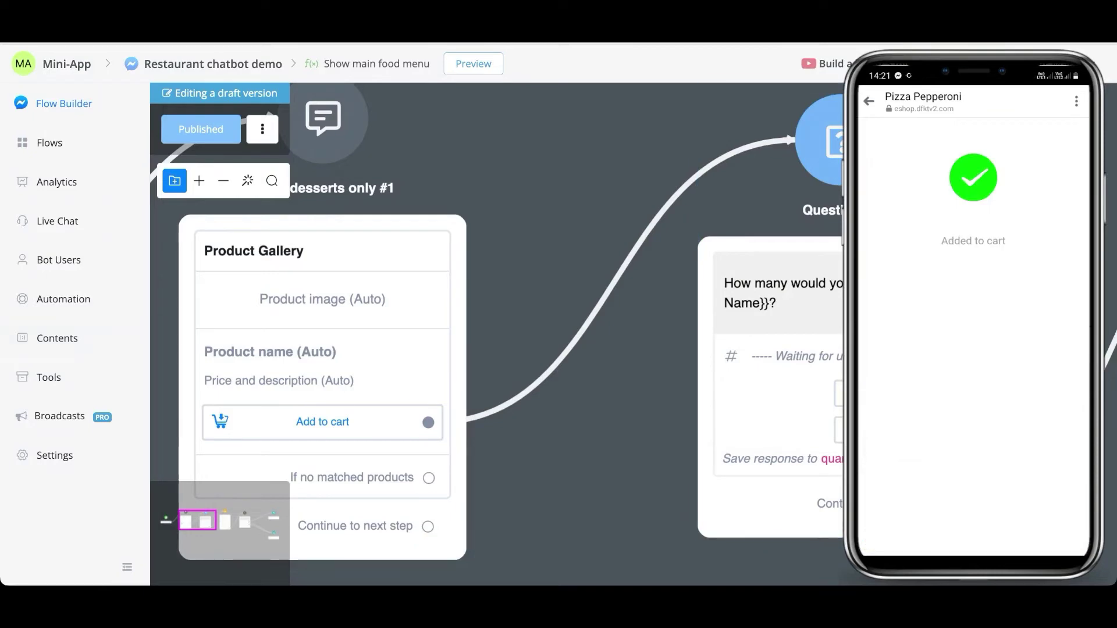
{"action": "left_click_drag", "start_coordinate": [686, 349], "coordinate": [167, 388]}
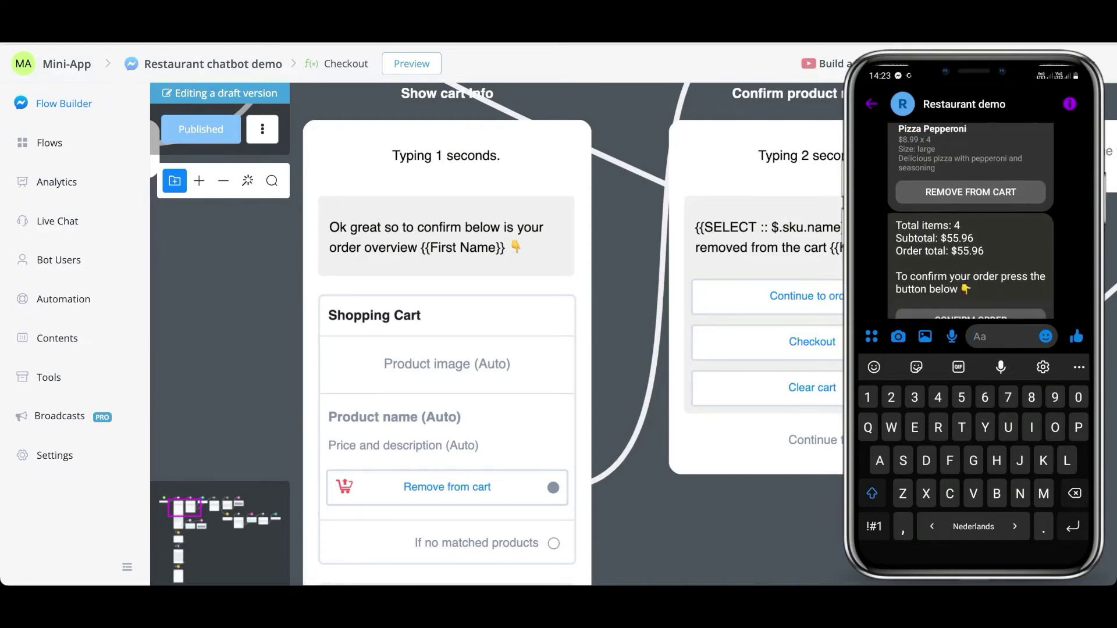
Step: Examine the Shopping Cart card in the Checkout flow's Show cart info step and the Confirm product removal step beside it
{"action": "left_click_drag", "start_coordinate": [625, 372], "coordinate": [605, 307]}
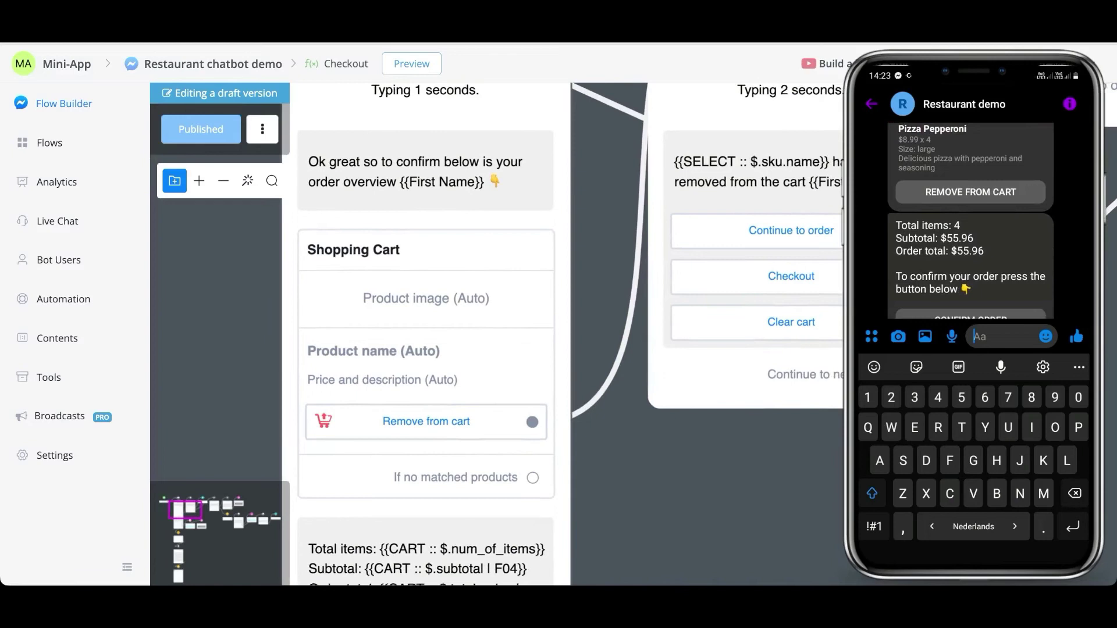
{"action": "scroll", "coordinate": [319, 374], "scroll_direction": "down", "scroll_amount": 3}
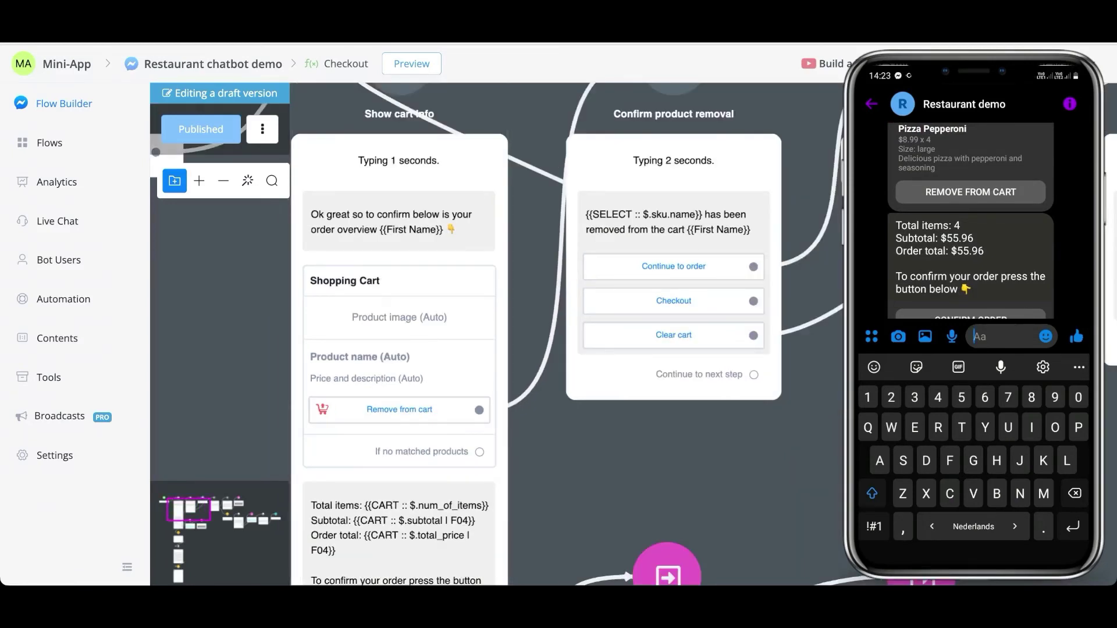
{"action": "scroll", "coordinate": [541, 494], "scroll_direction": "down", "scroll_amount": 3}
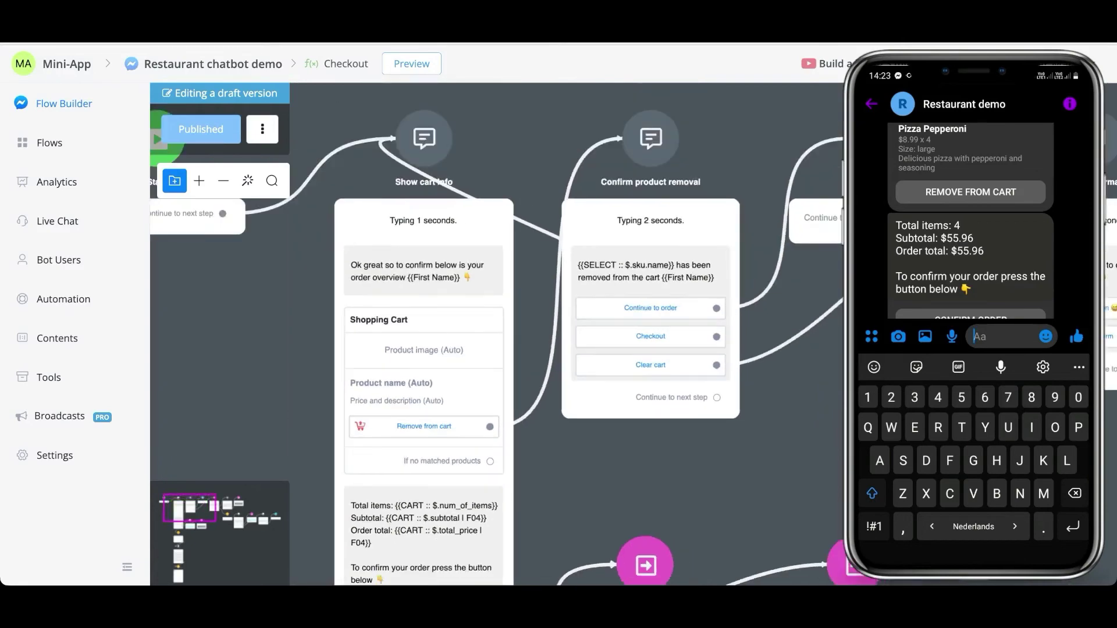
Step: Inspect the cart totals message in Show cart info and trace its Confirm Order, Continue to order and Cancel order options
{"action": "left_click_drag", "start_coordinate": [541, 494], "coordinate": [512, 268]}
{"action": "scroll", "coordinate": [377, 290], "scroll_direction": "up", "scroll_amount": 5}
{"action": "scroll", "coordinate": [354, 283], "scroll_direction": "up", "scroll_amount": 3}
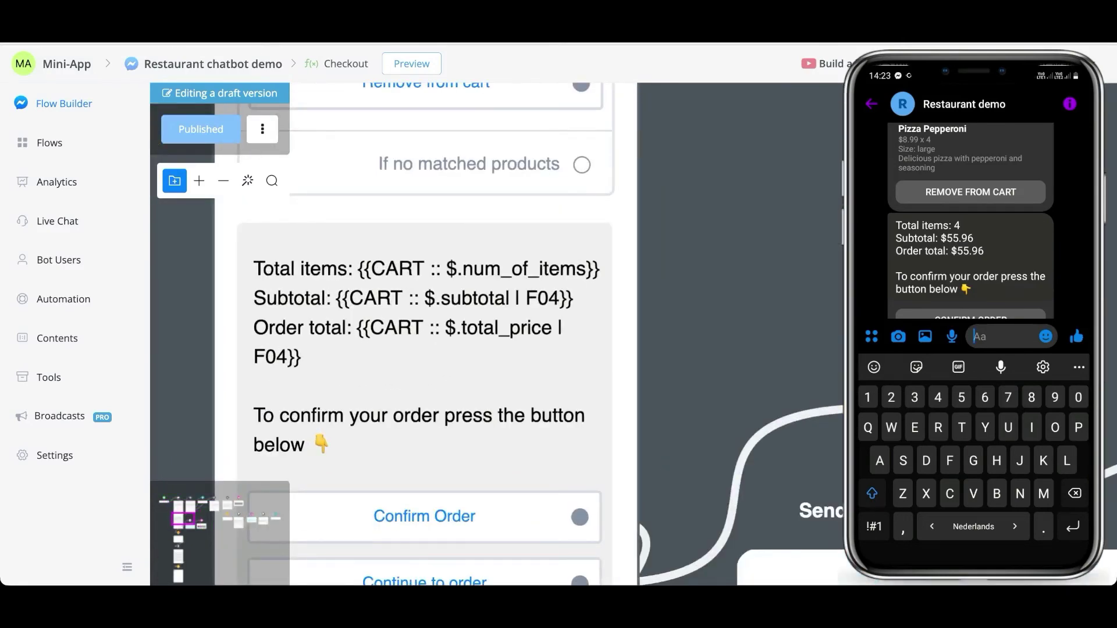
{"action": "scroll", "coordinate": [221, 373], "scroll_direction": "down", "scroll_amount": 5}
{"action": "left_click_drag", "start_coordinate": [512, 495], "coordinate": [536, 371]}
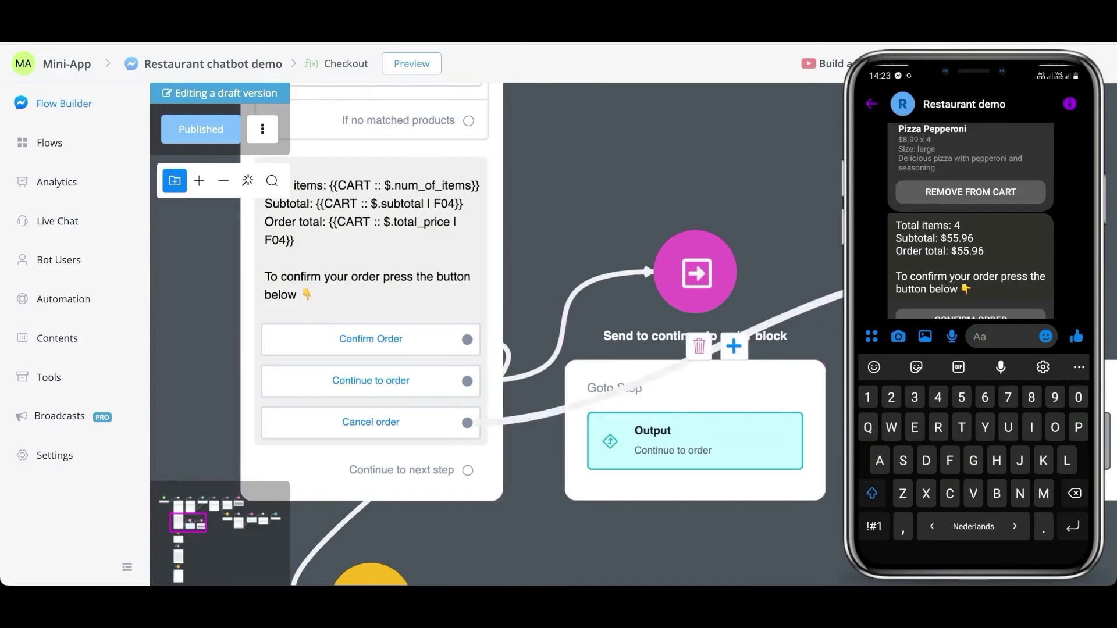
{"action": "scroll", "coordinate": [513, 420], "scroll_direction": "down", "scroll_amount": 2}
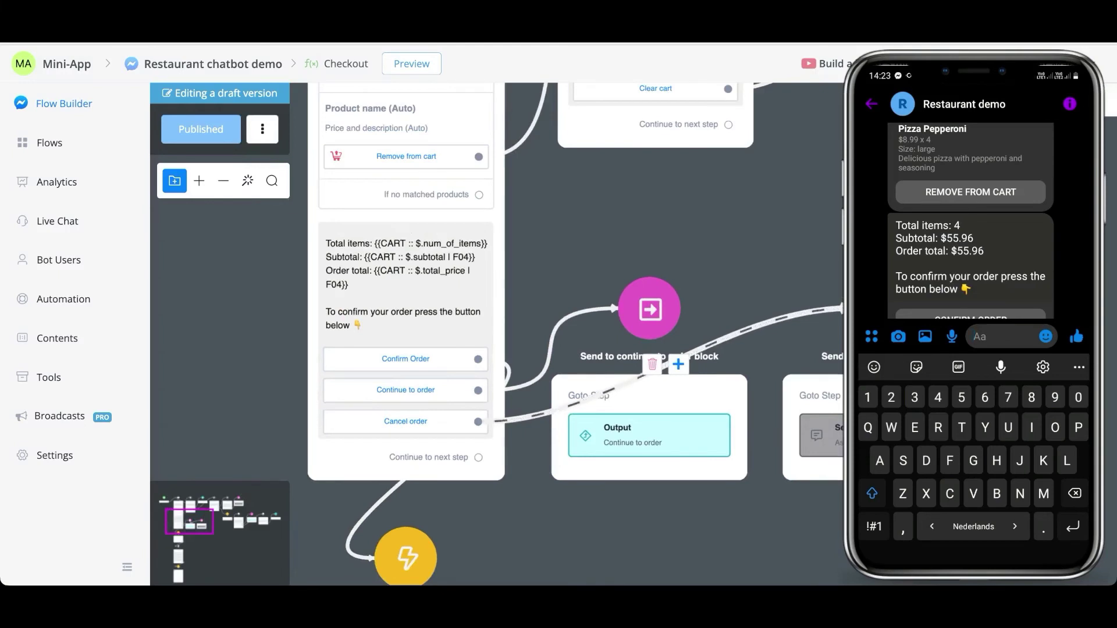
{"action": "scroll", "coordinate": [481, 421], "scroll_direction": "down", "scroll_amount": 1}
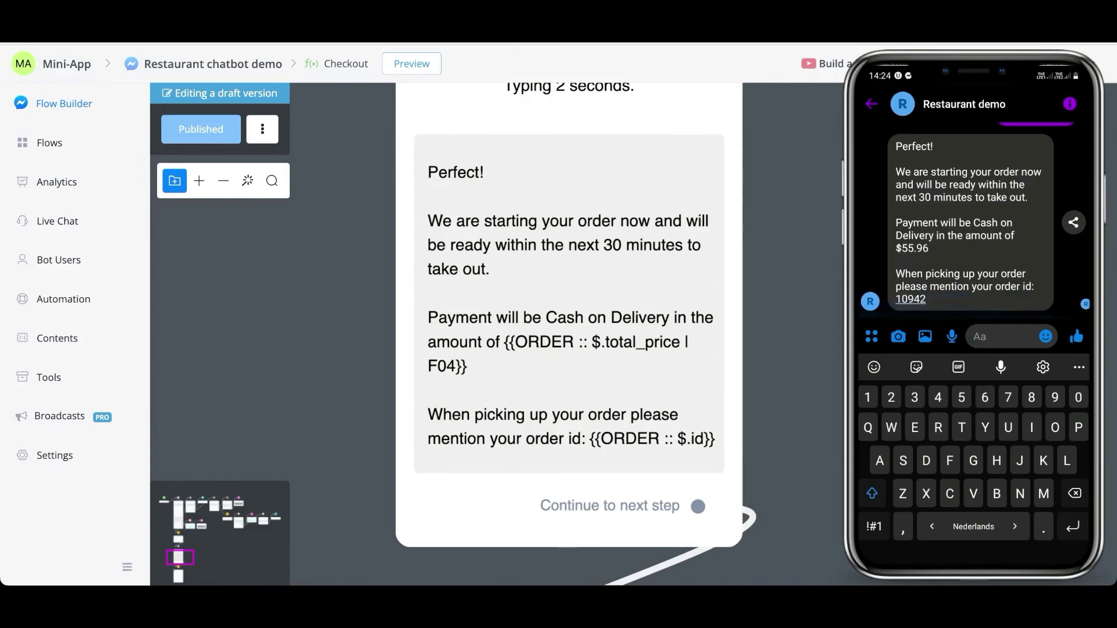
Step: Follow the order confirmation message to Action #3 and review its agent assignment, automation pause and live agent notification
{"action": "scroll", "coordinate": [673, 332], "scroll_direction": "down", "scroll_amount": 5}
{"action": "left_click_drag", "start_coordinate": [779, 442], "coordinate": [638, 138]}
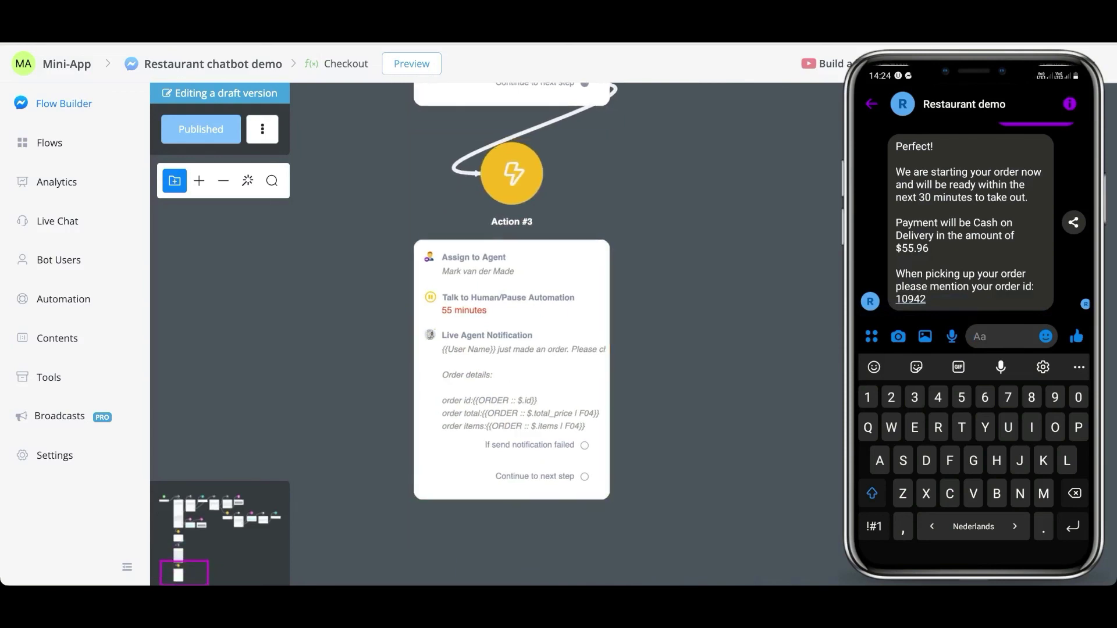